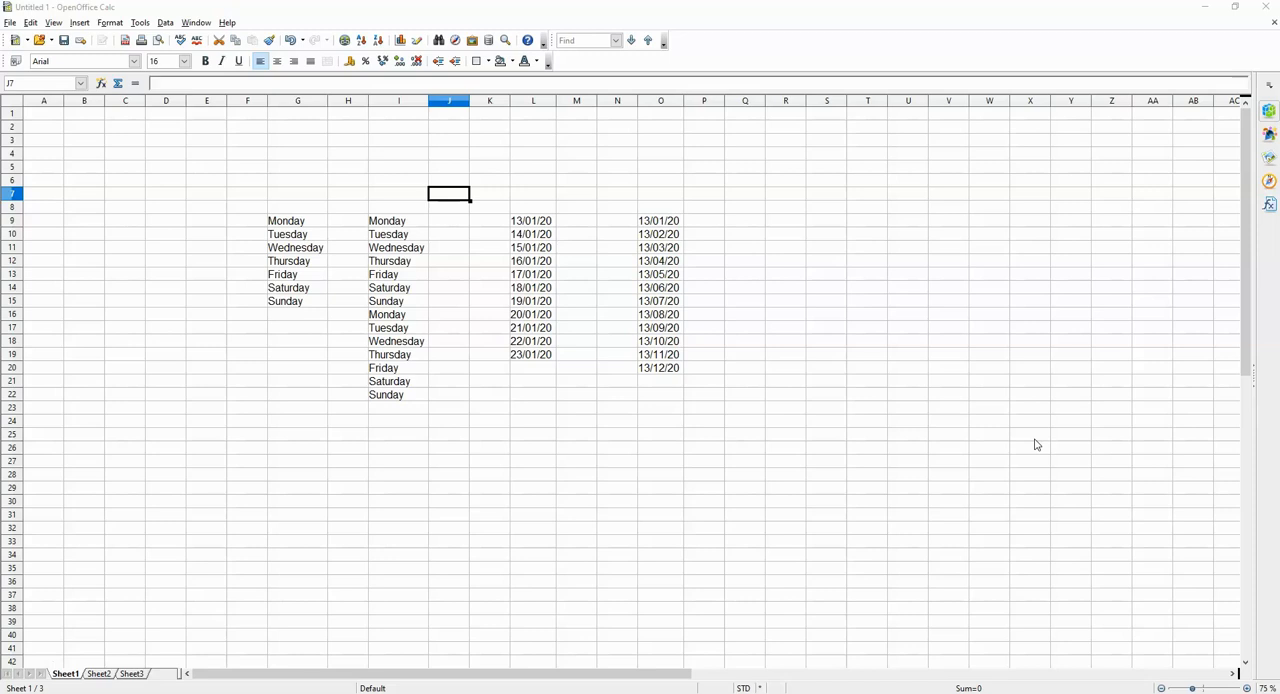
Enter Monday in cell G18 as the start of a new weekday list.
key(Left)
key(Left)
key(Left)
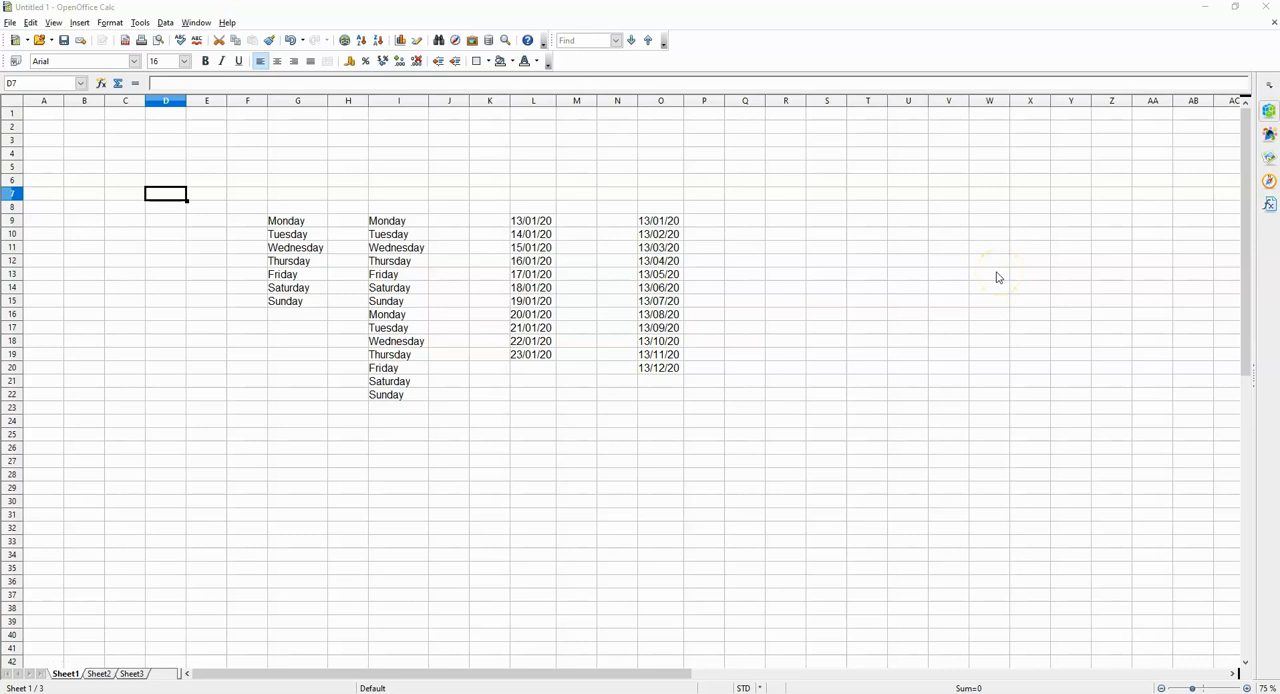
click(275, 343)
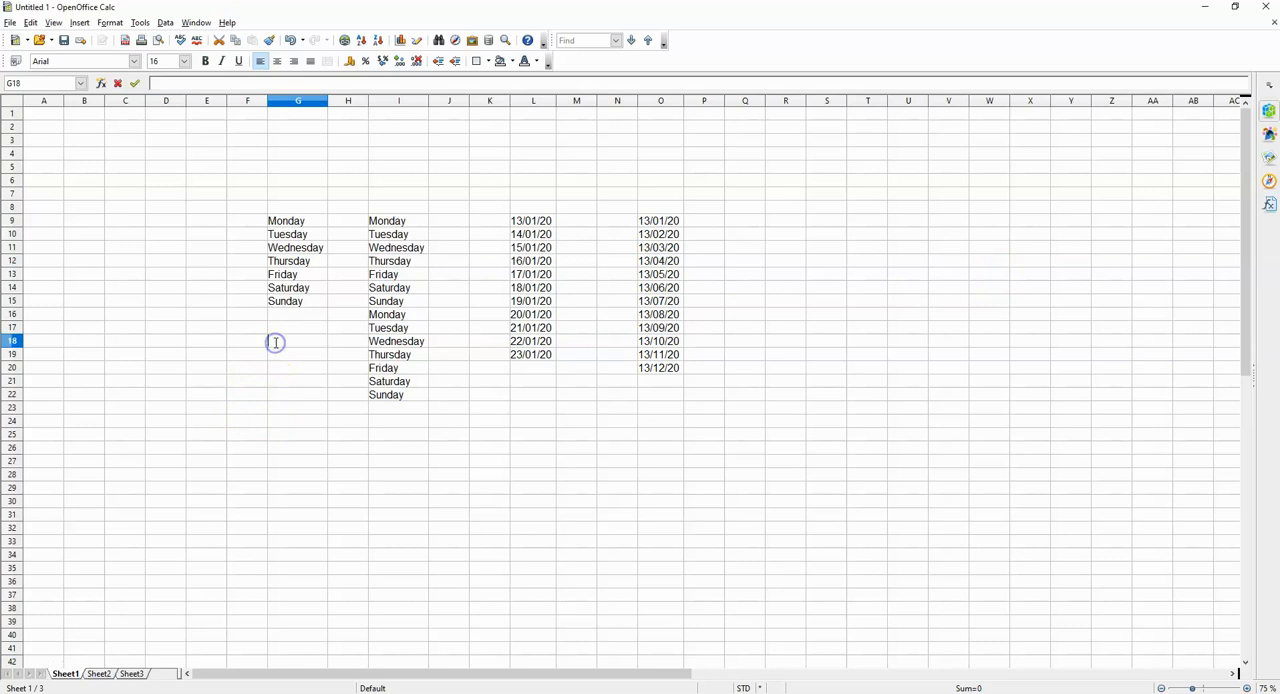
text(Monady)
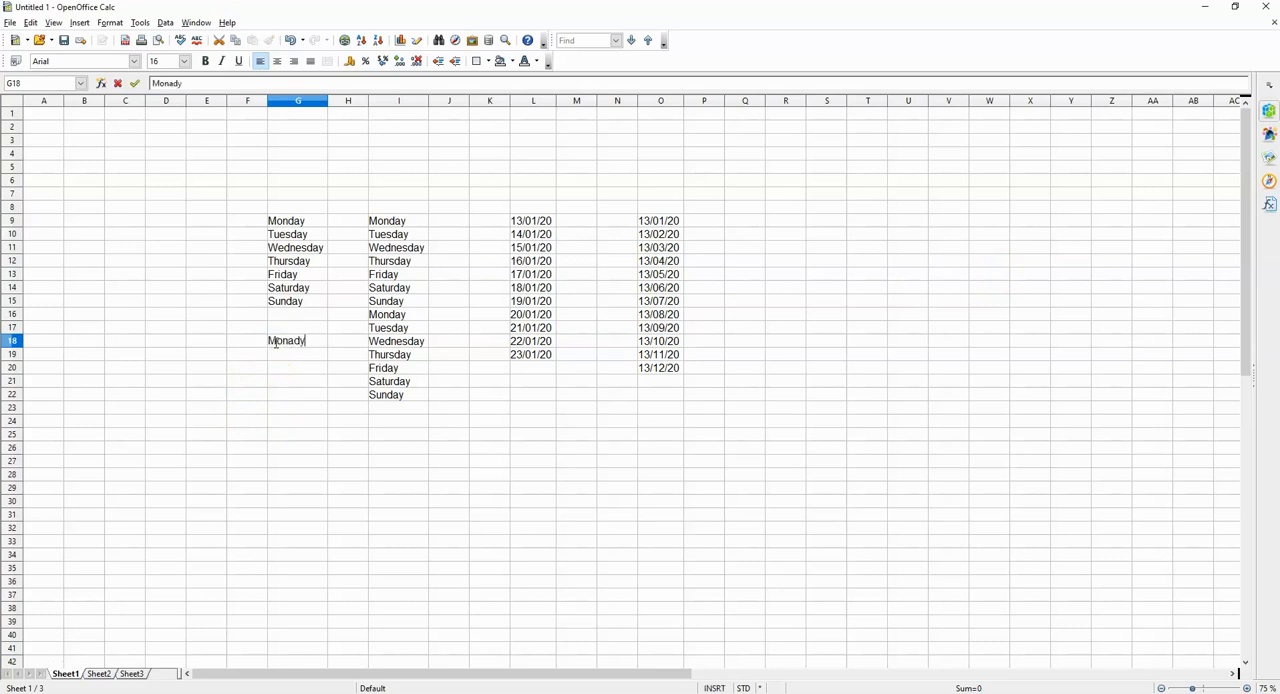
key(BackSpace)
key(BackSpace)
key(BackSpace)
text(day)
key(Return)
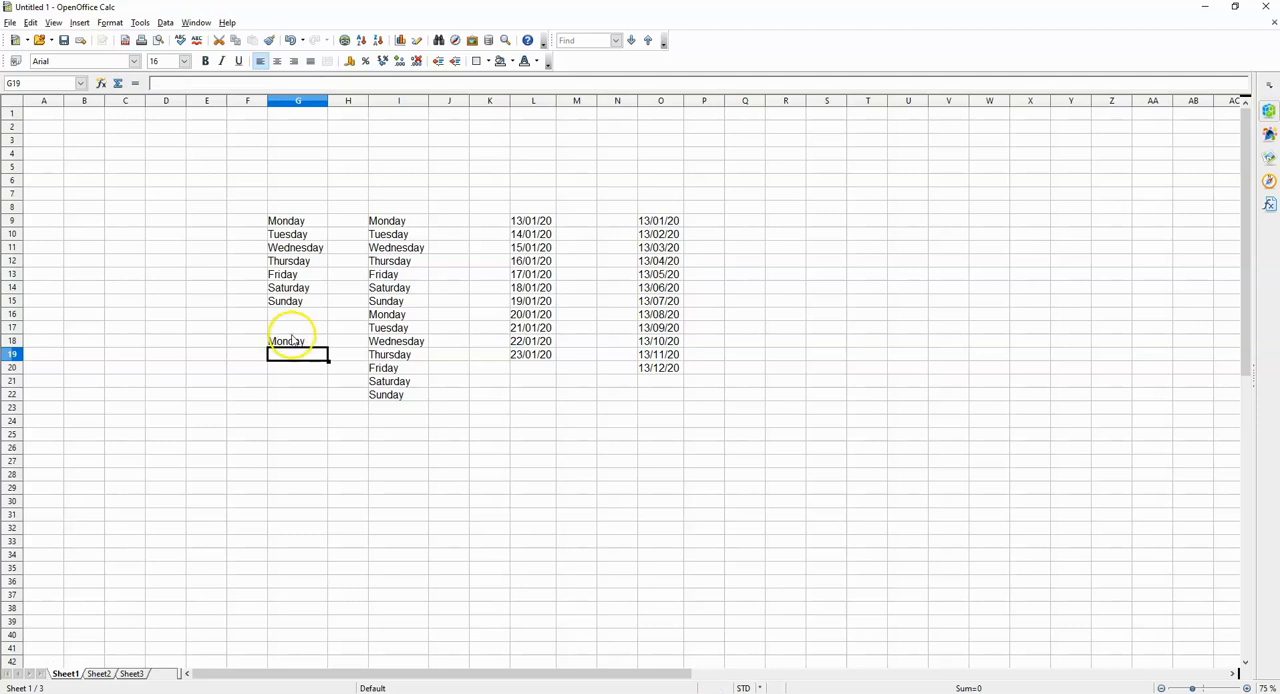
Autofill G19 to G24 with Tuesday through Sunday from the Monday in G18.
click(297, 343)
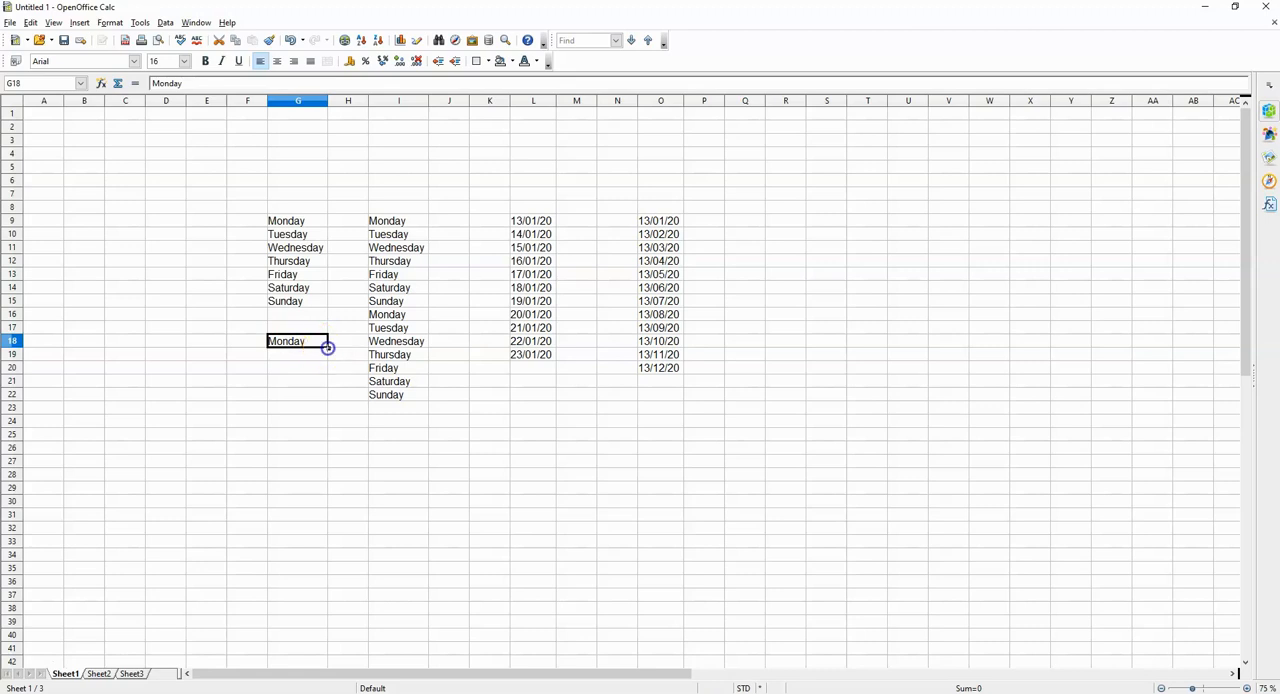
drag(327, 347, 324, 372)
drag(324, 372, 309, 427)
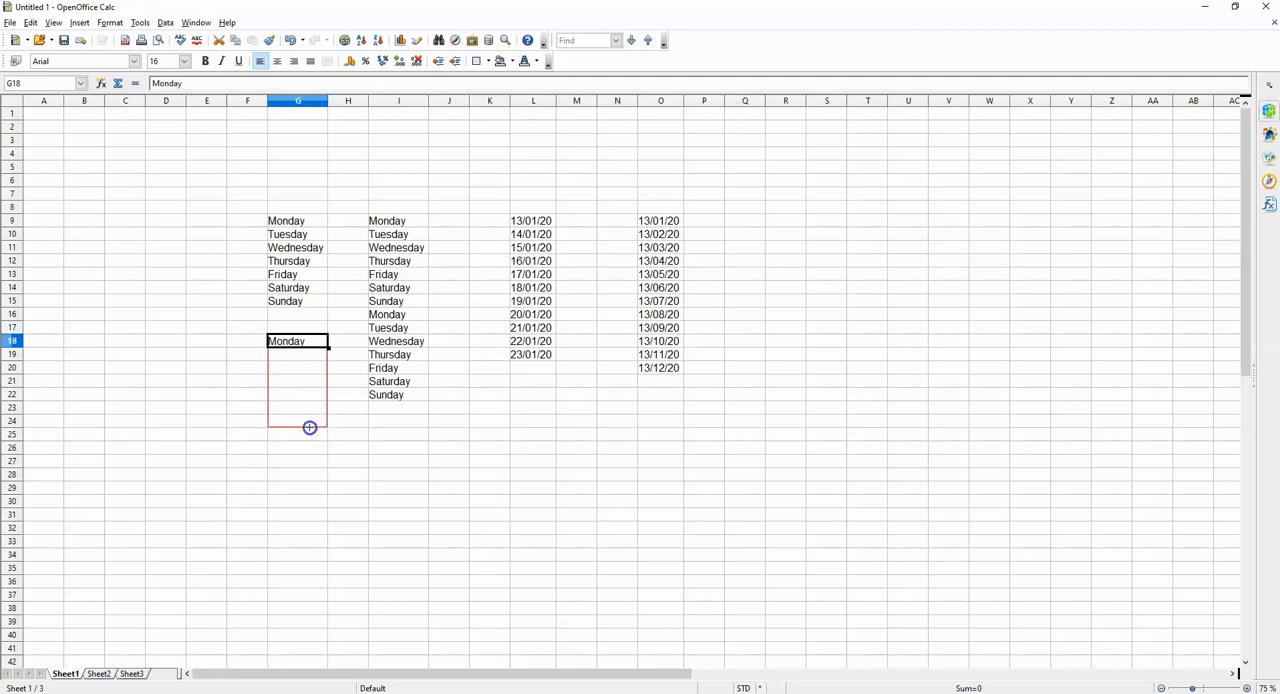
drag(309, 427, 309, 428)
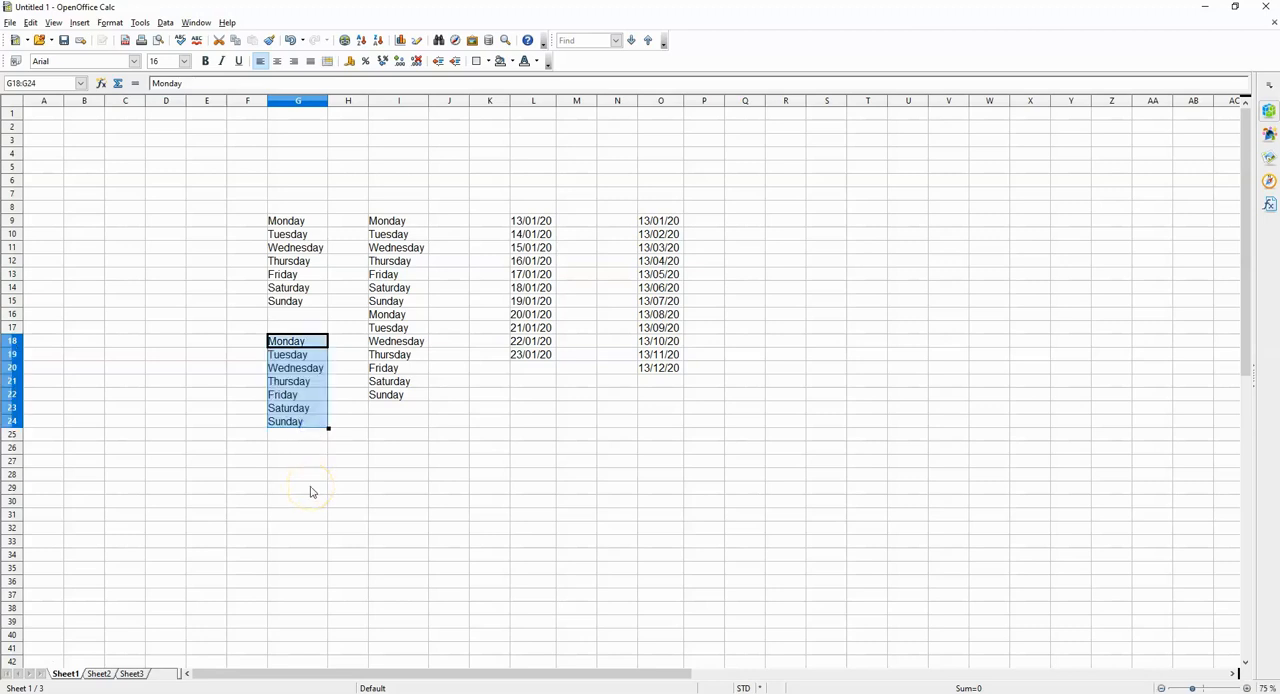
click(310, 490)
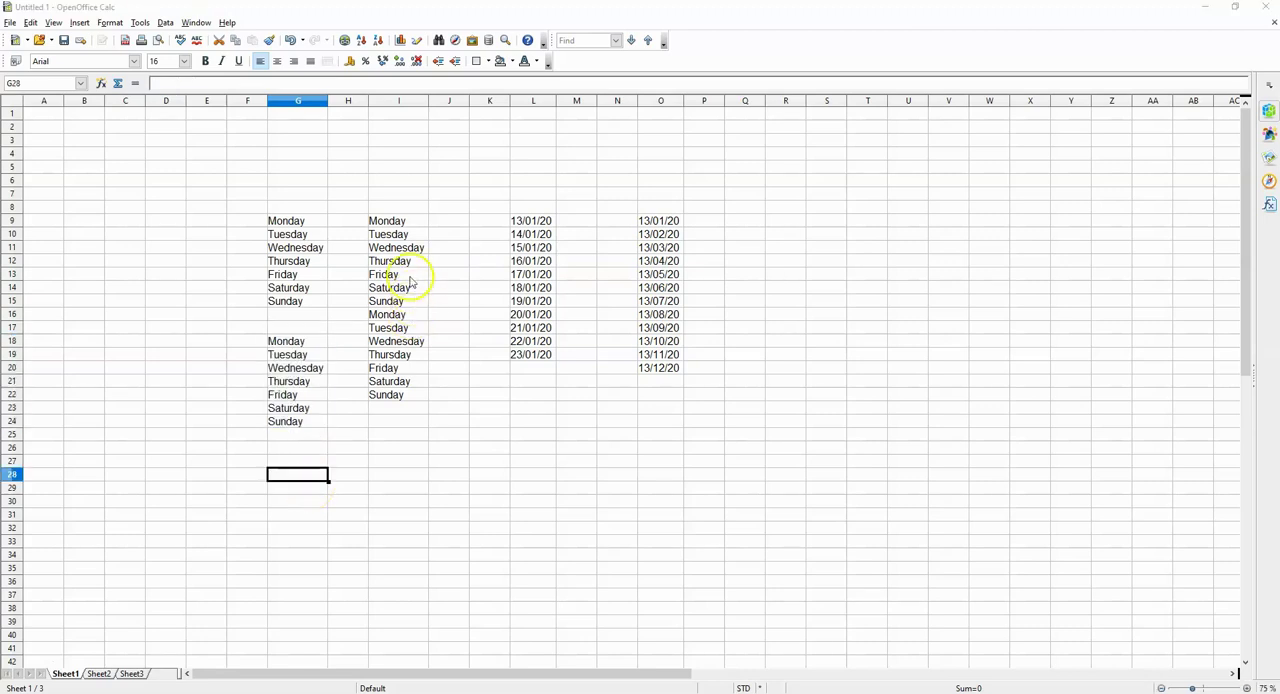
Clear the weekday list in I9 to I22 and return to cell I9.
click(403, 222)
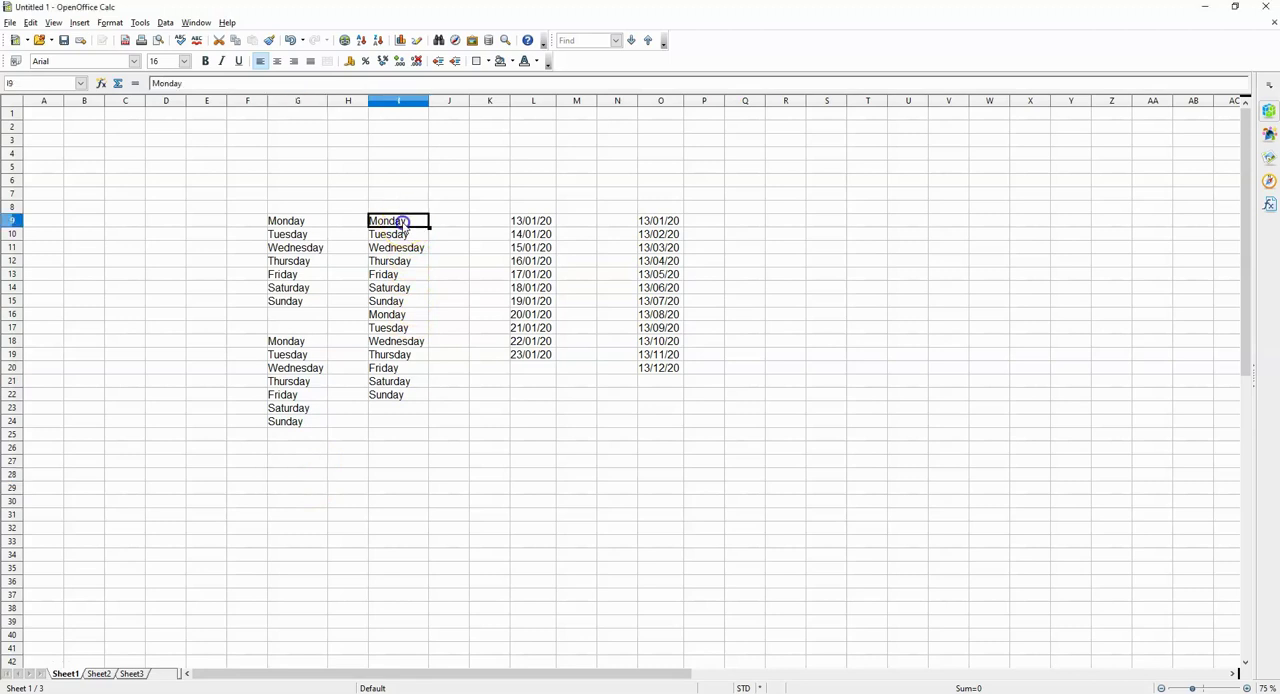
shift+click(409, 400)
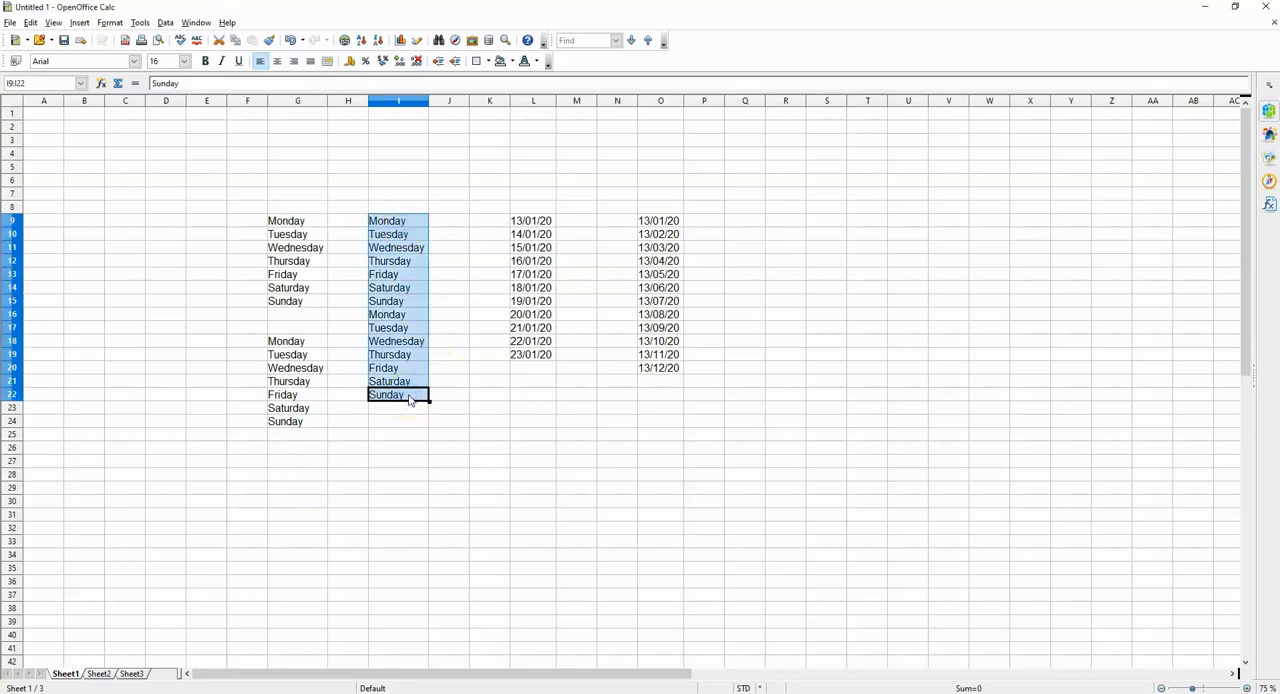
key(Delete)
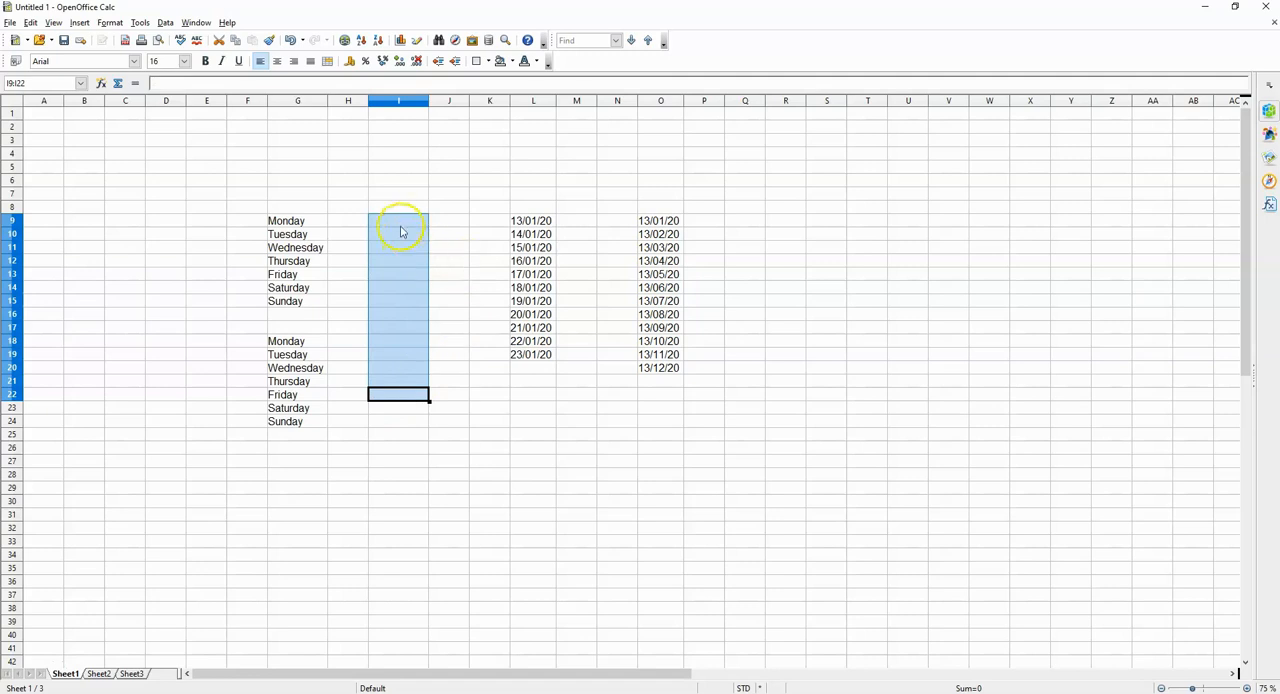
click(401, 228)
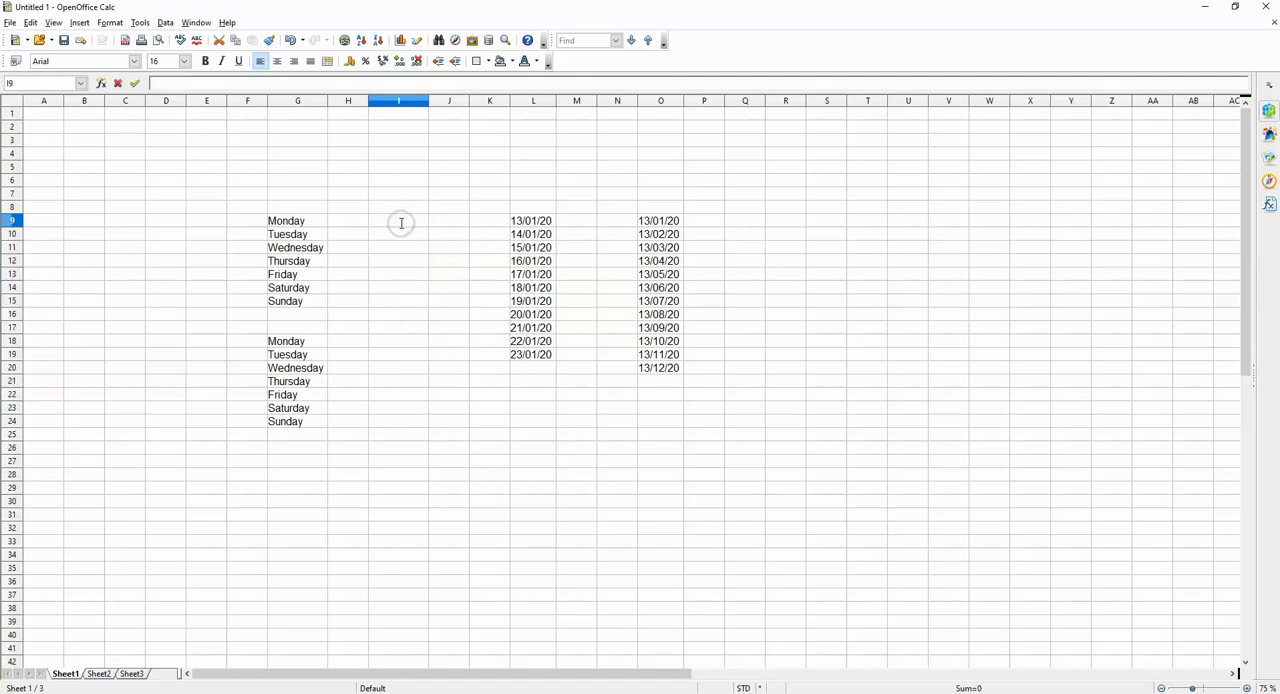
text(Monda)
text(y)
Enter Monday in I9 and autofill repeating weekdays down to I36.
key(Return)
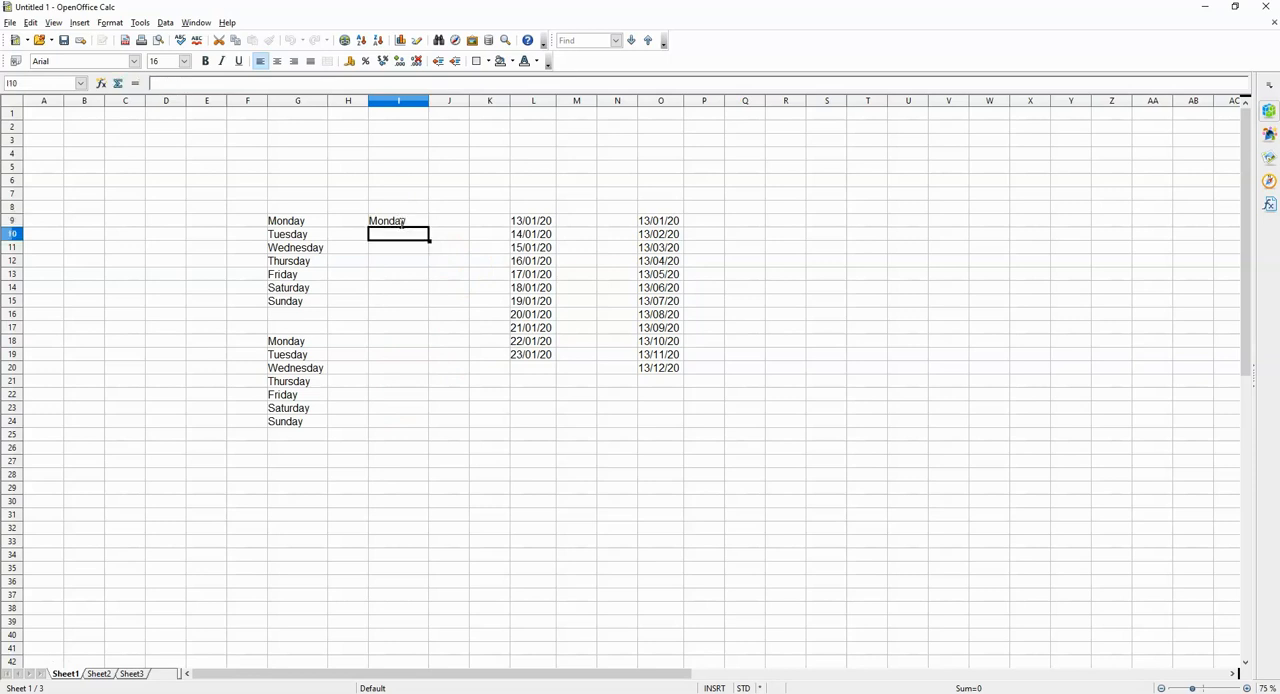
click(401, 225)
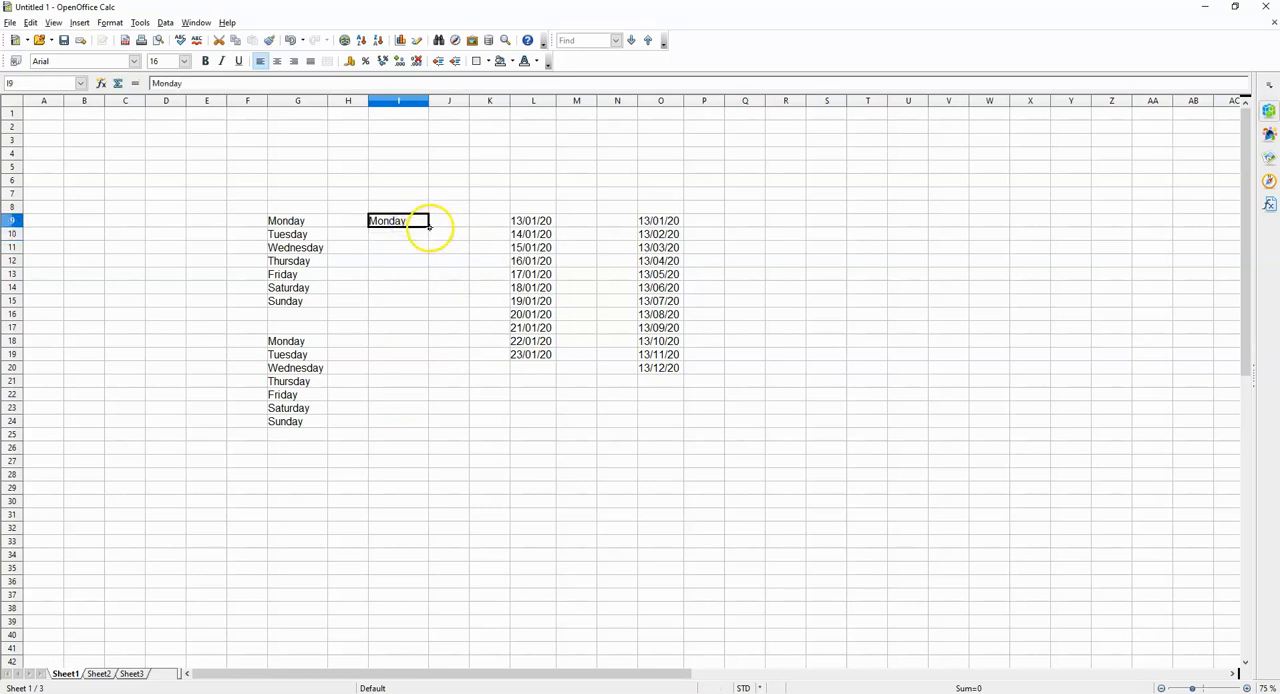
drag(429, 228, 412, 356)
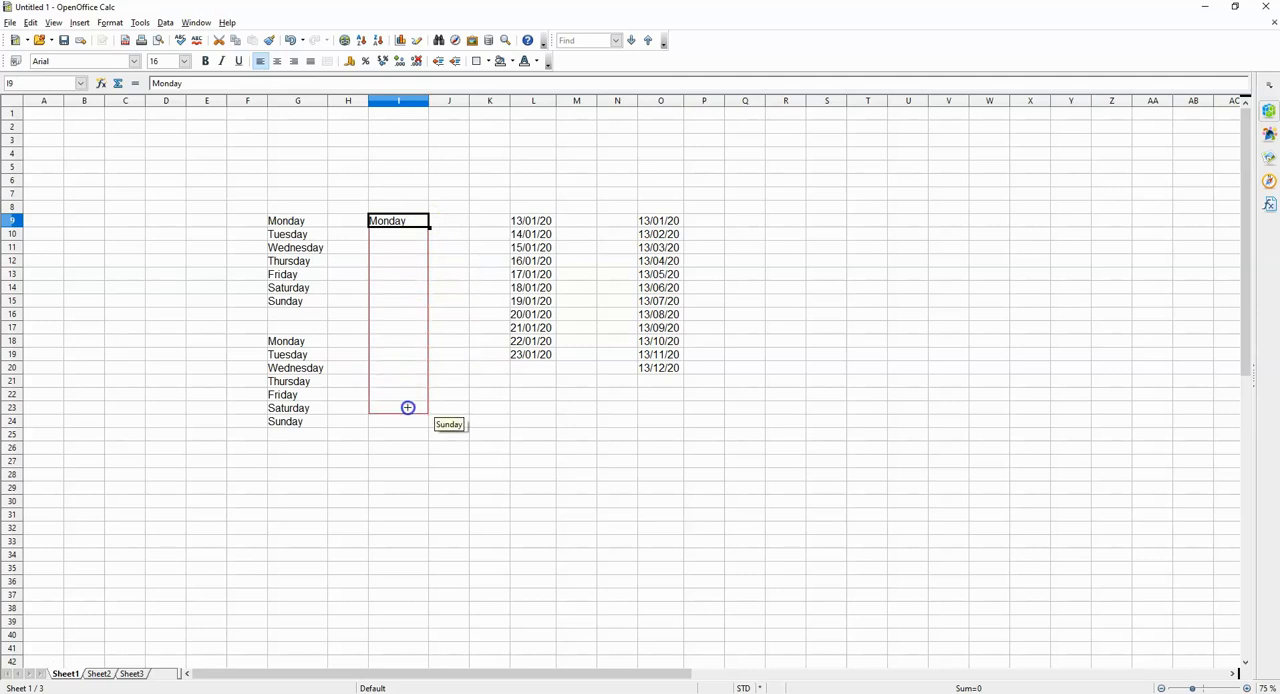
drag(412, 356, 409, 444)
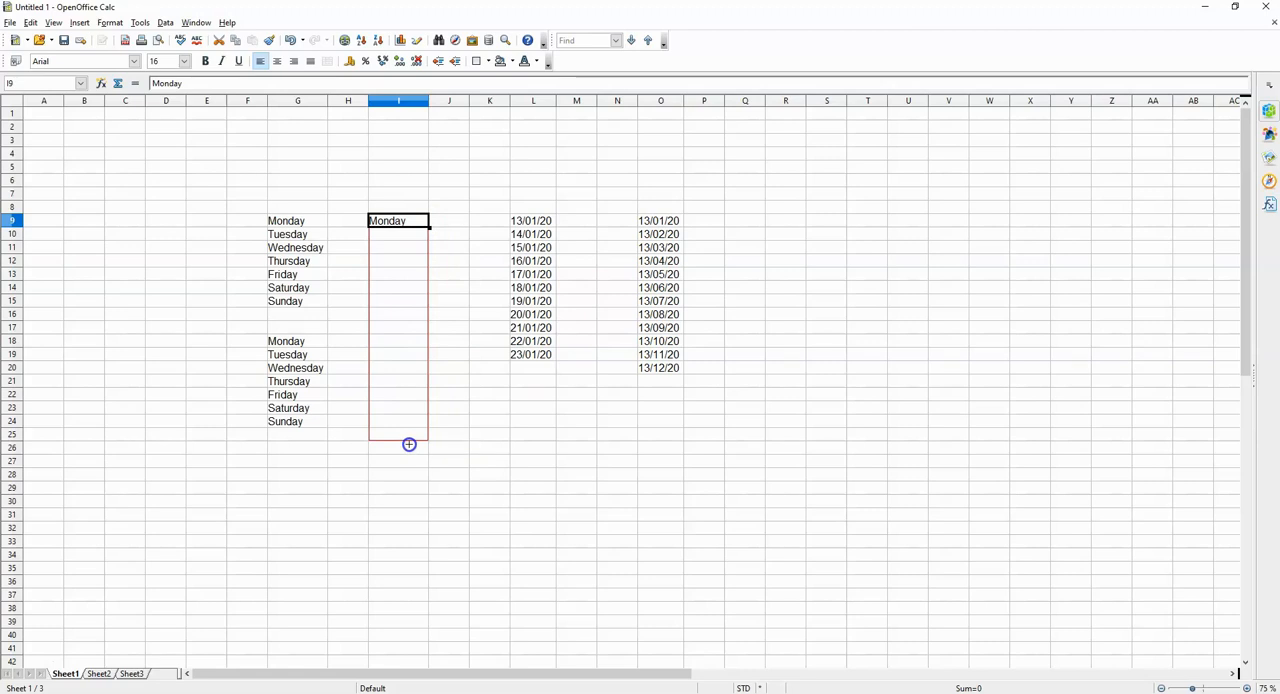
drag(409, 444, 409, 577)
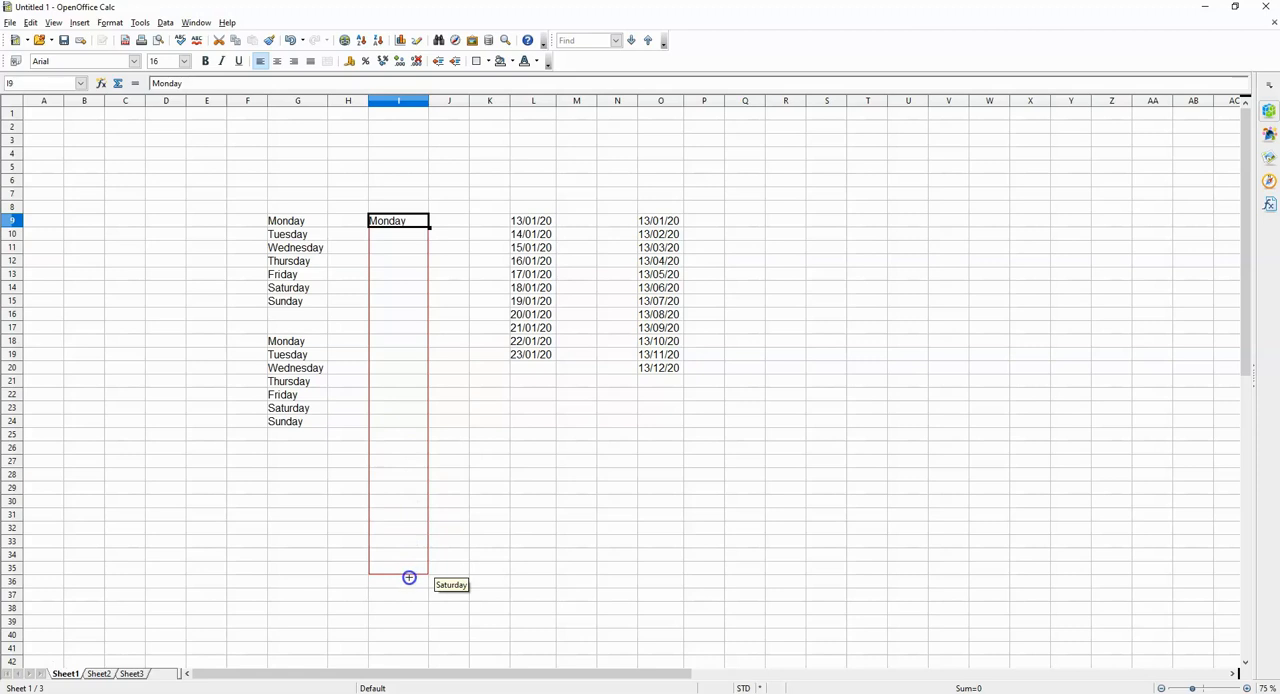
drag(409, 577, 409, 583)
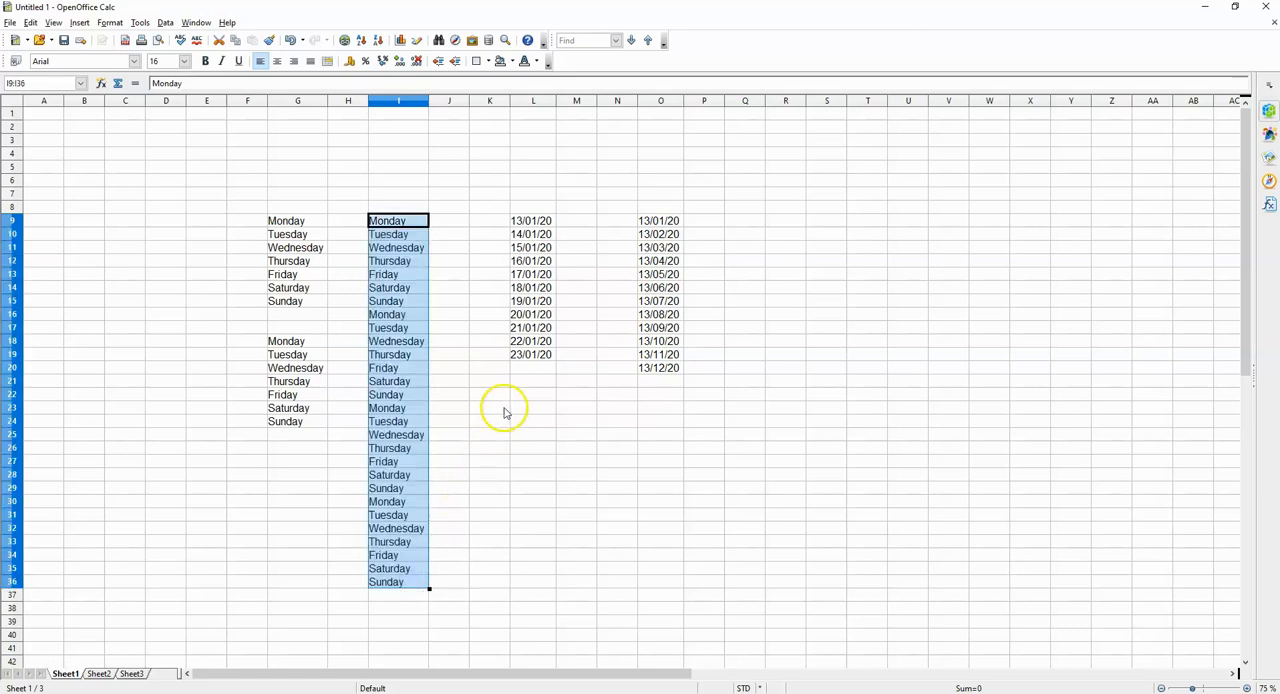
click(462, 452)
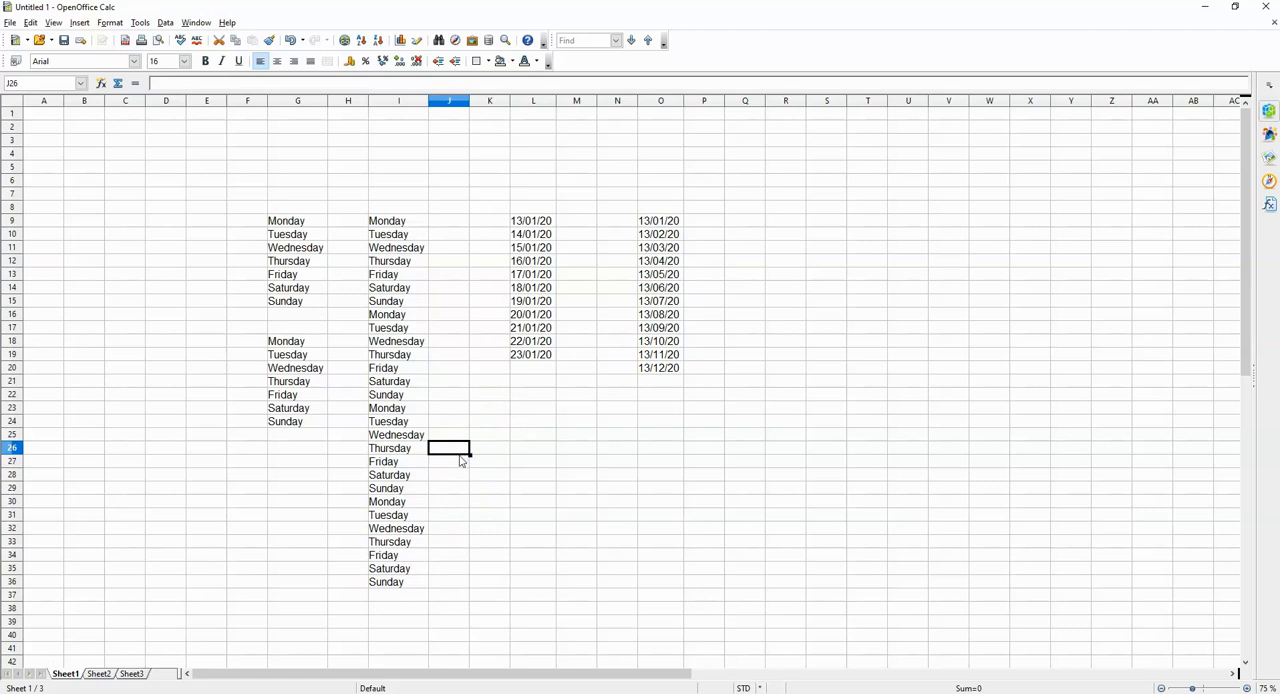
Select the whole of column L and bring up its context menu.
click(532, 410)
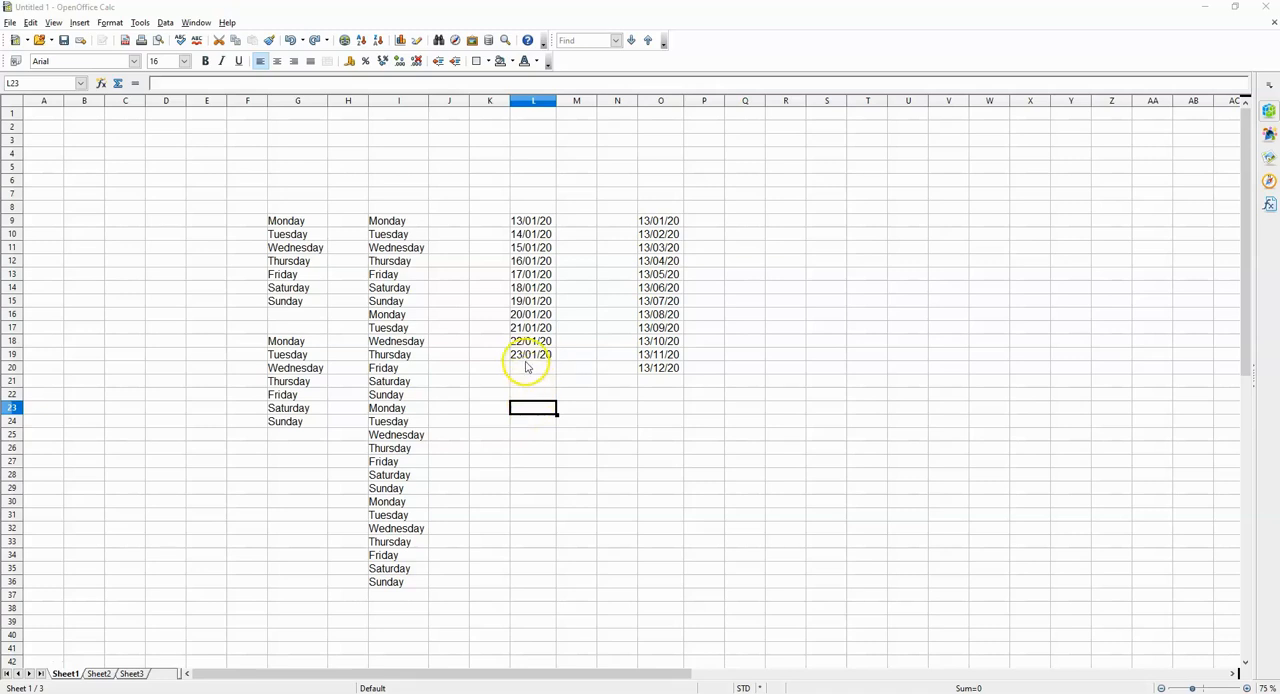
click(535, 102)
right_click(535, 101)
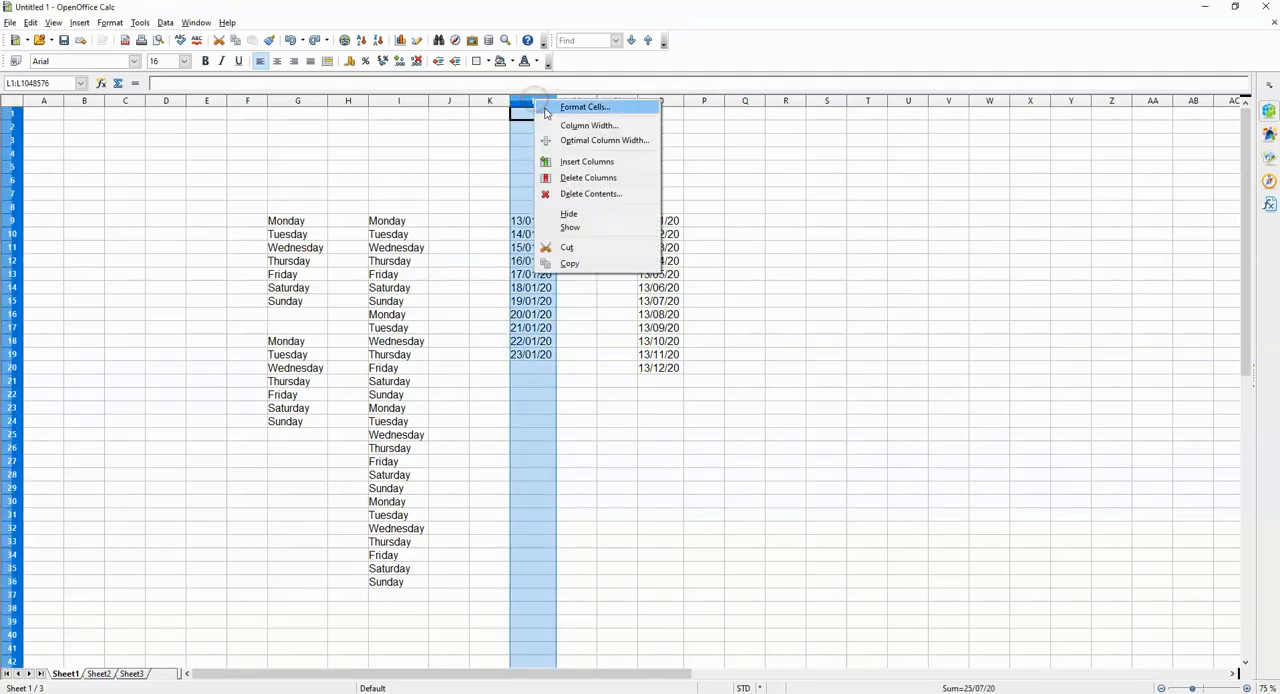
Format column L as dates in DD/MM/YY form, then select the dates L9 to L19.
click(584, 107)
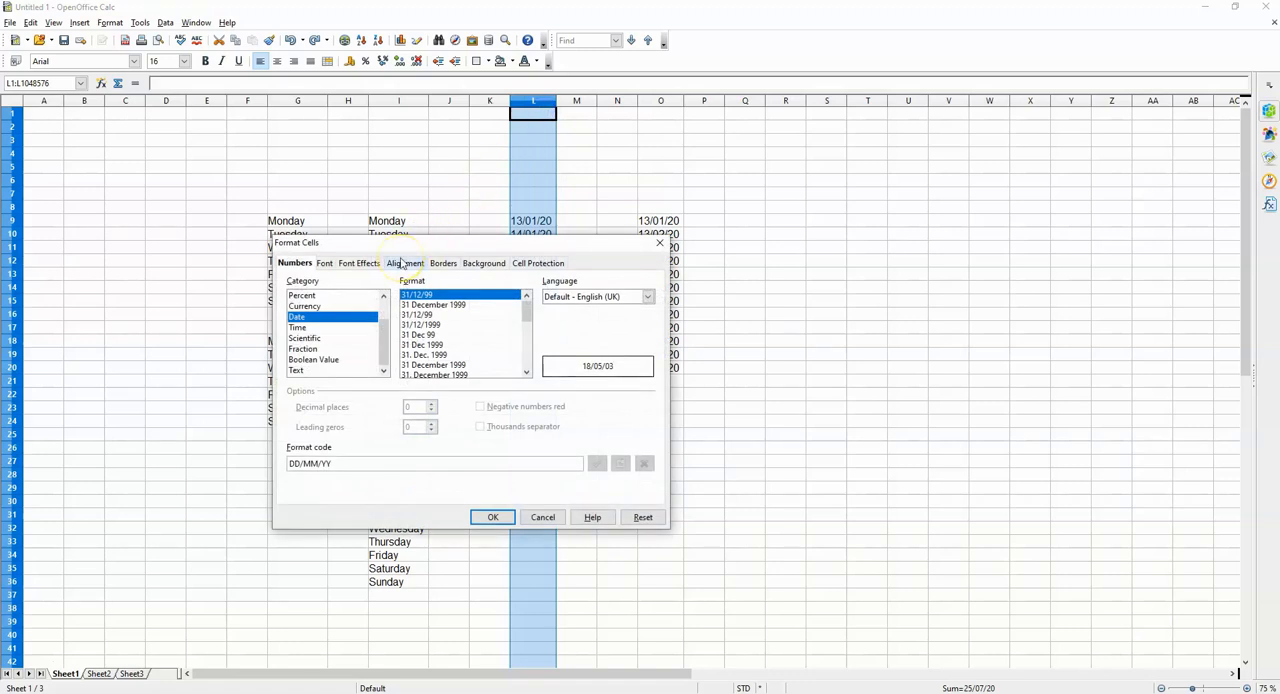
click(318, 318)
click(493, 517)
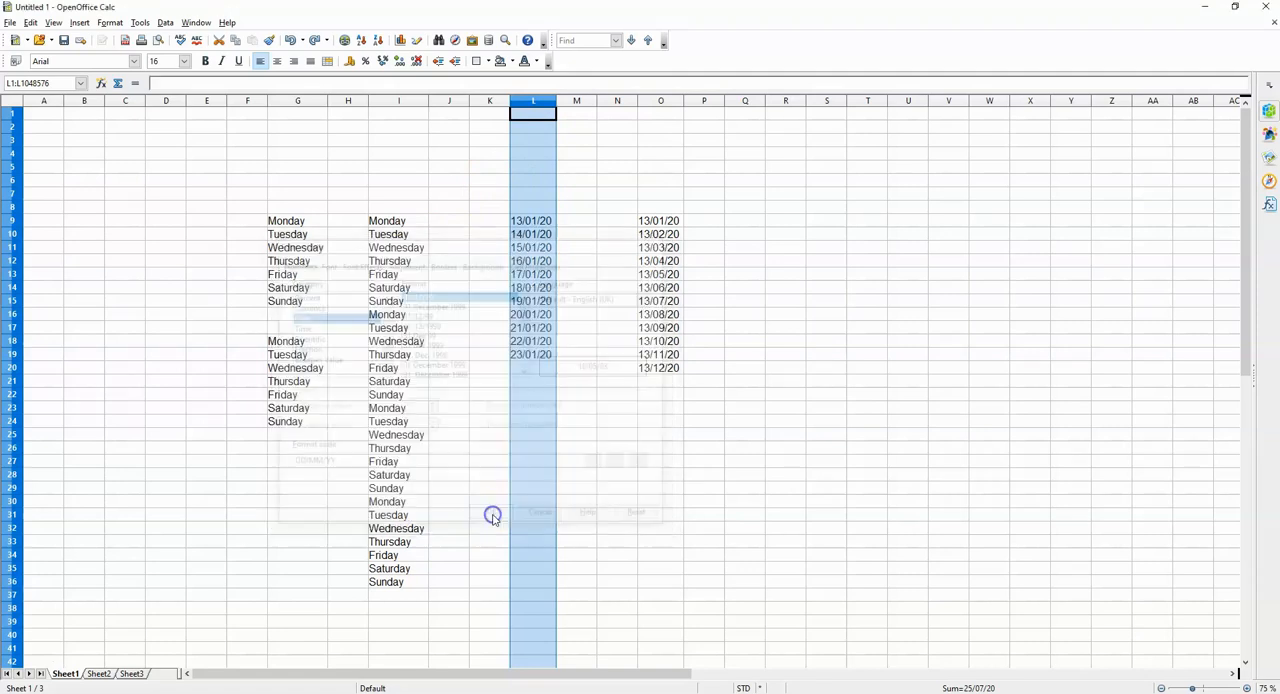
click(578, 421)
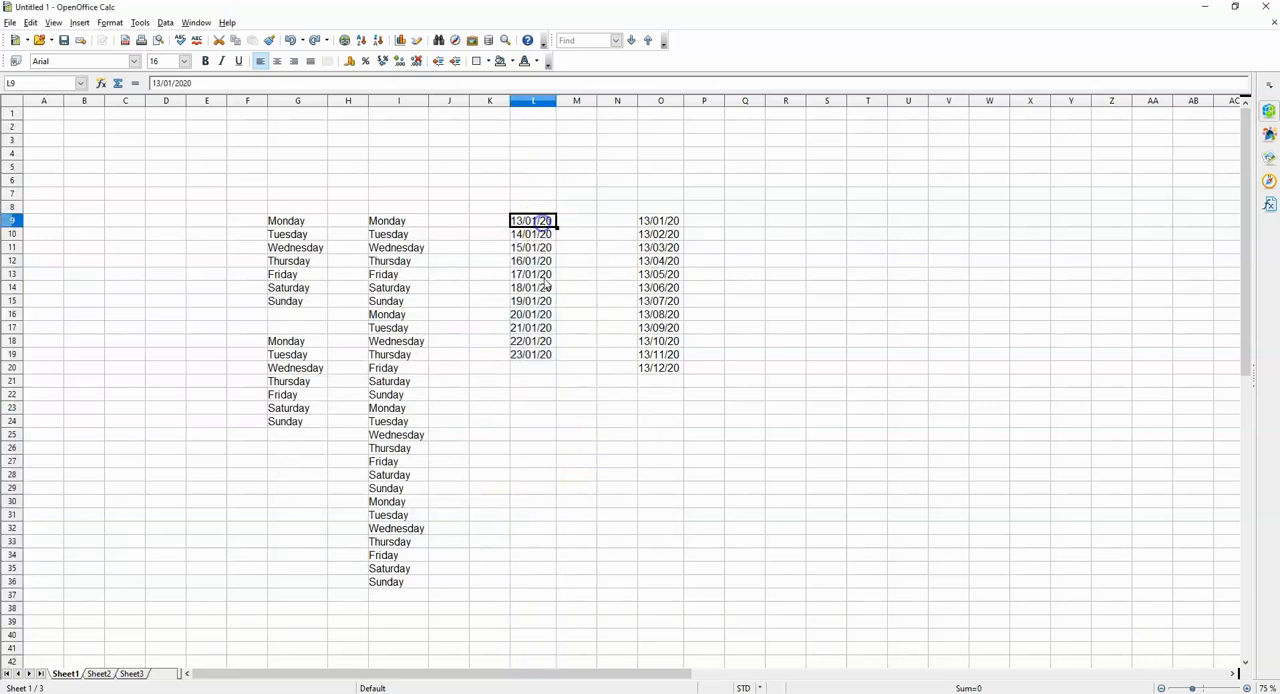
drag(543, 228, 541, 361)
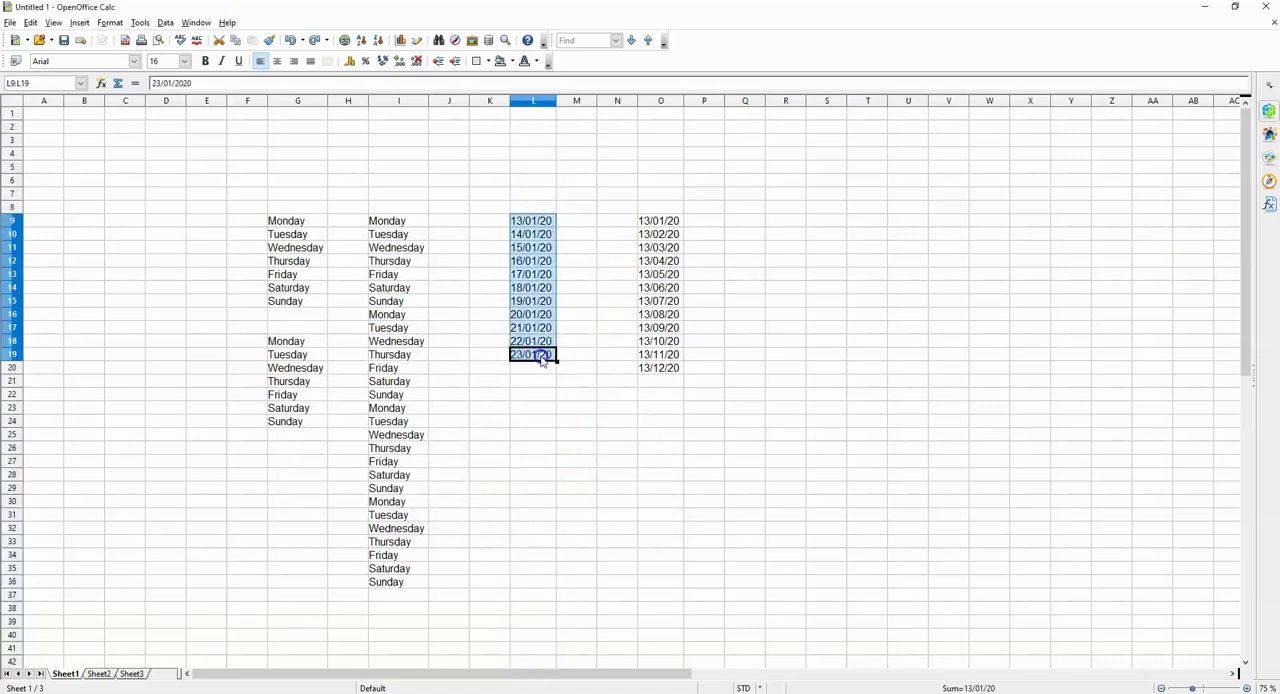
Enter 01/01/20 in L9 and autofill daily dates down to 31/01/20 in L39.
double_click(537, 220)
text(01/)
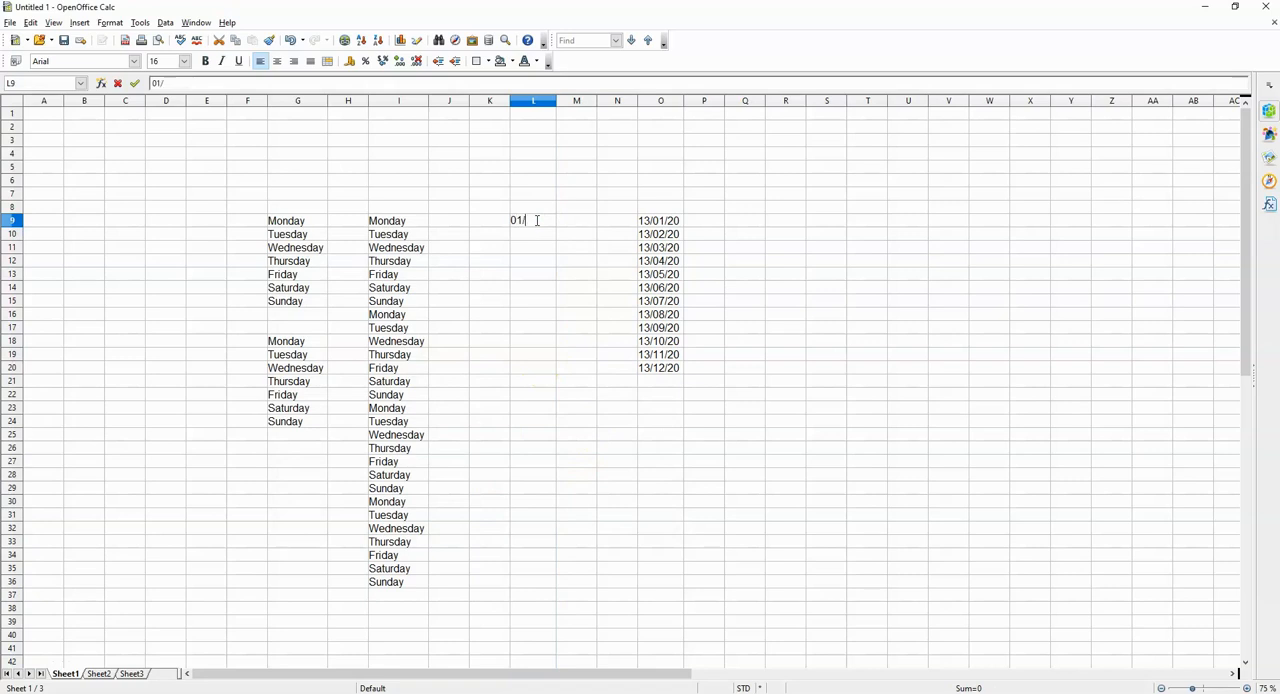
text(01/20)
key(Return)
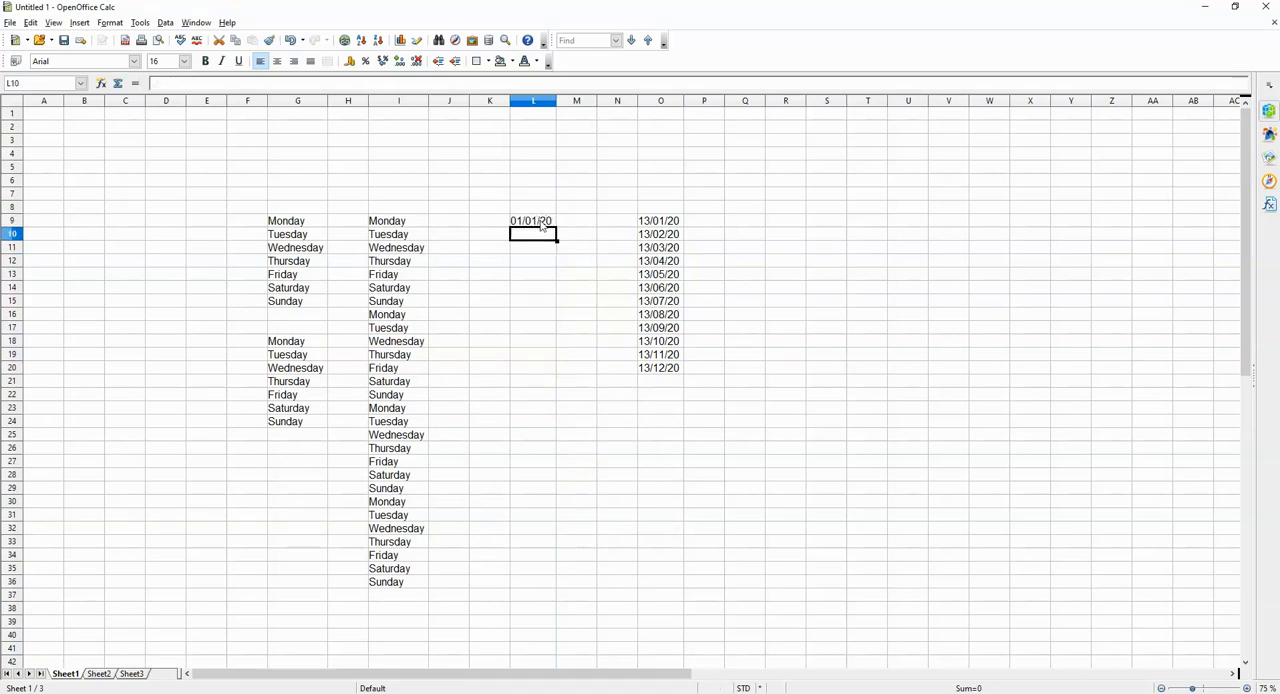
click(541, 222)
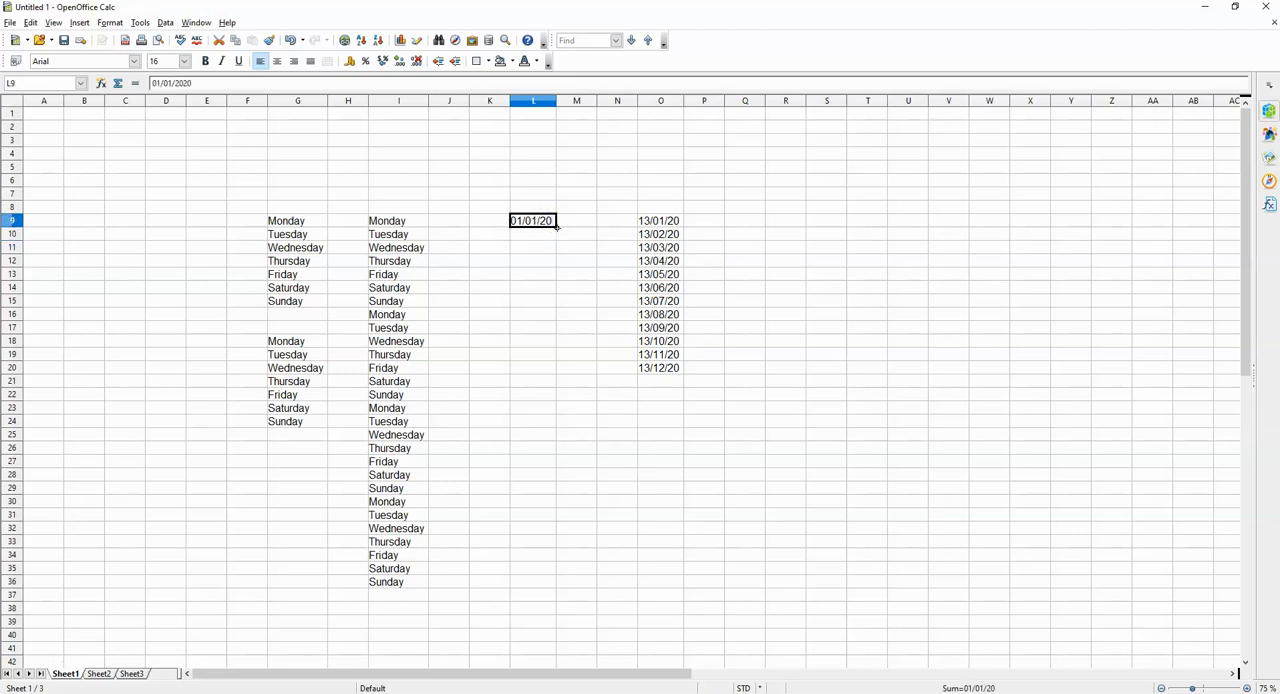
drag(556, 227, 556, 235)
mouse_move(556, 235)
mouse_down()
mouse_move(540, 277)
mouse_move(541, 626)
mouse_up()
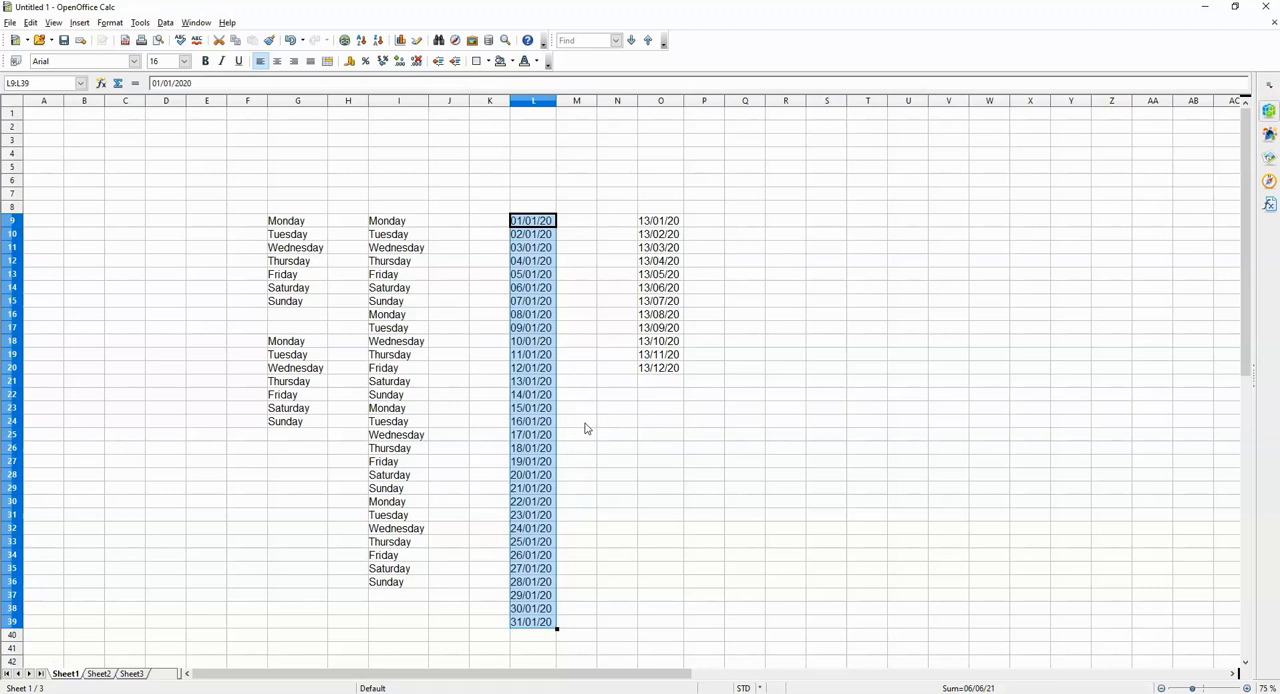
click(586, 428)
Select the whole of column O holding the 13th-of-month dates.
click(826, 381)
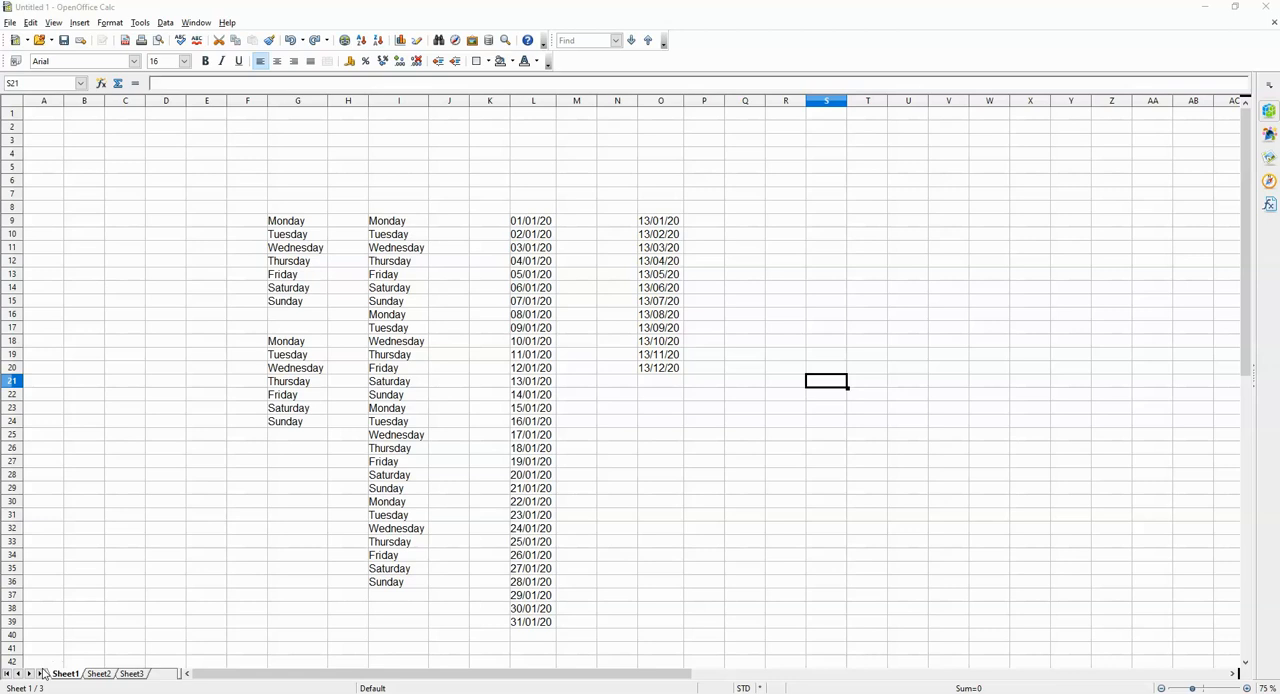
key(Left)
key(Left)
key(Left)
key(Down)
key(Down)
key(Down)
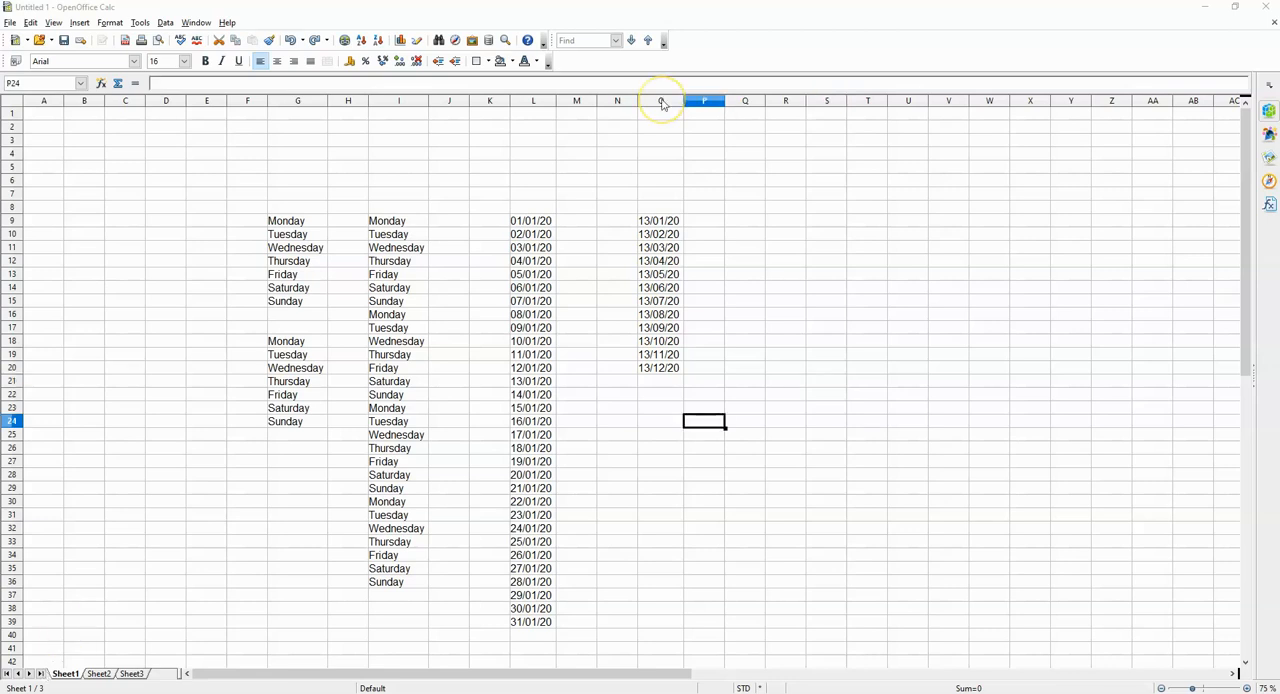
click(662, 101)
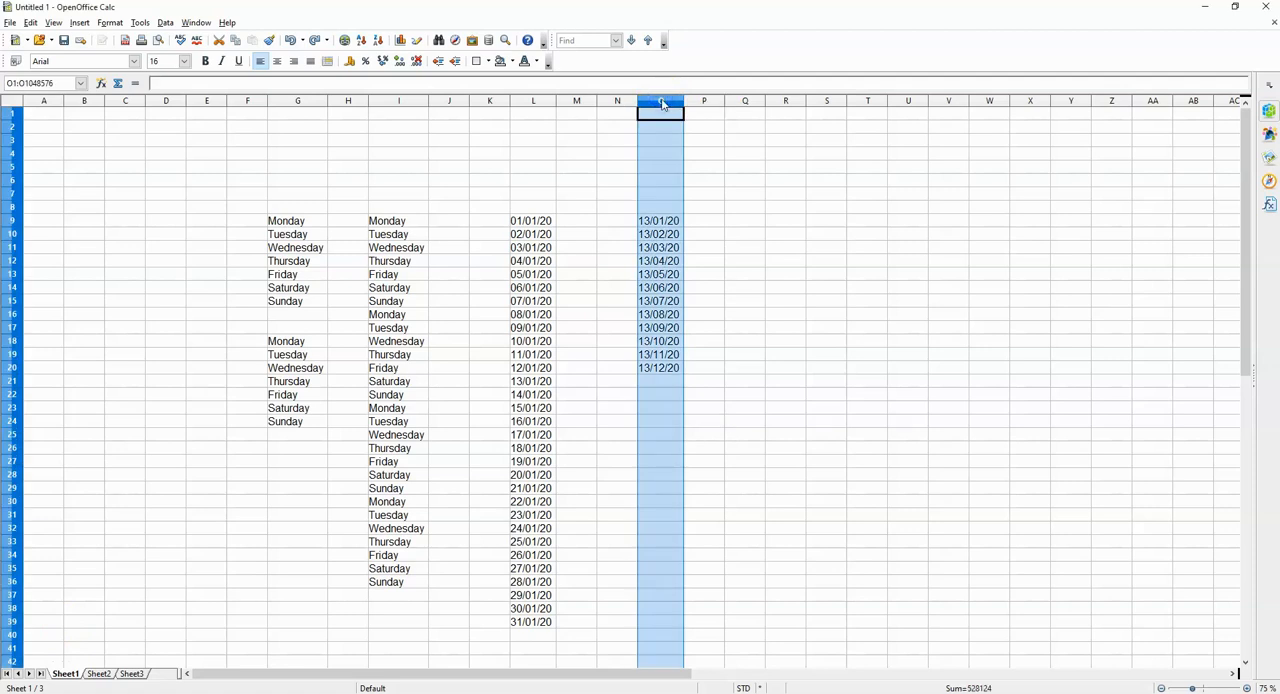
Format column O as dates in DD/MM/YY form via Format Cells.
right_click(662, 104)
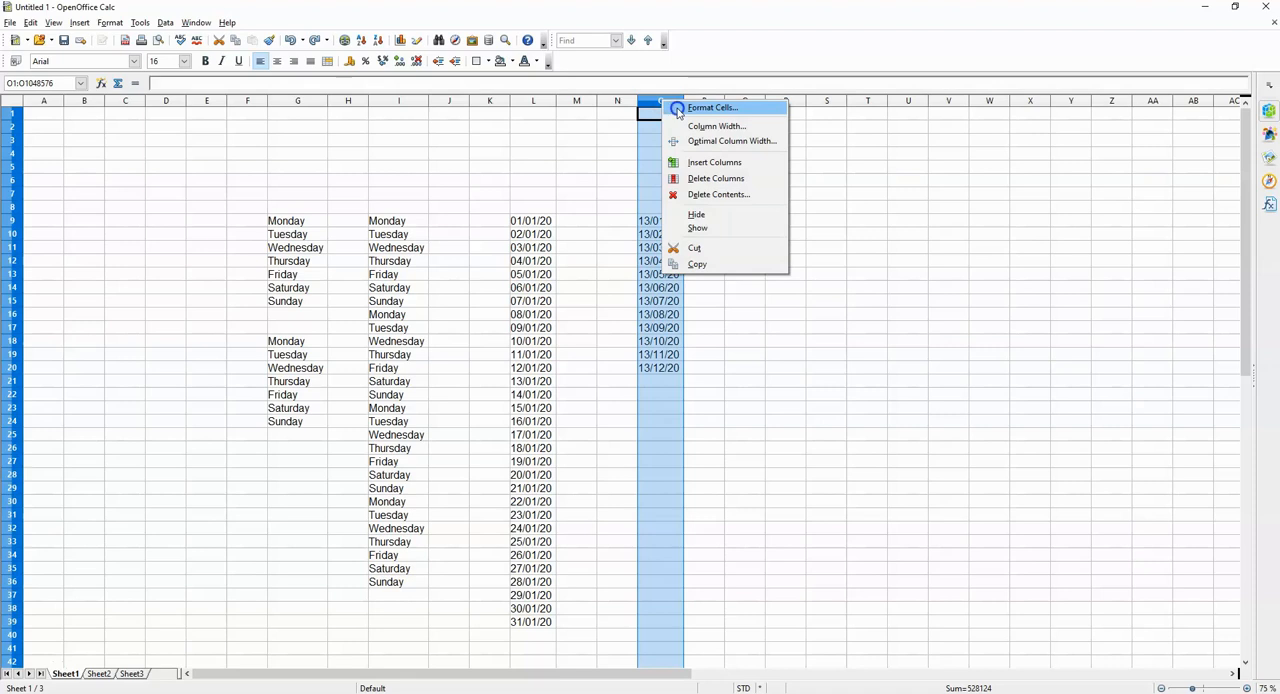
click(680, 108)
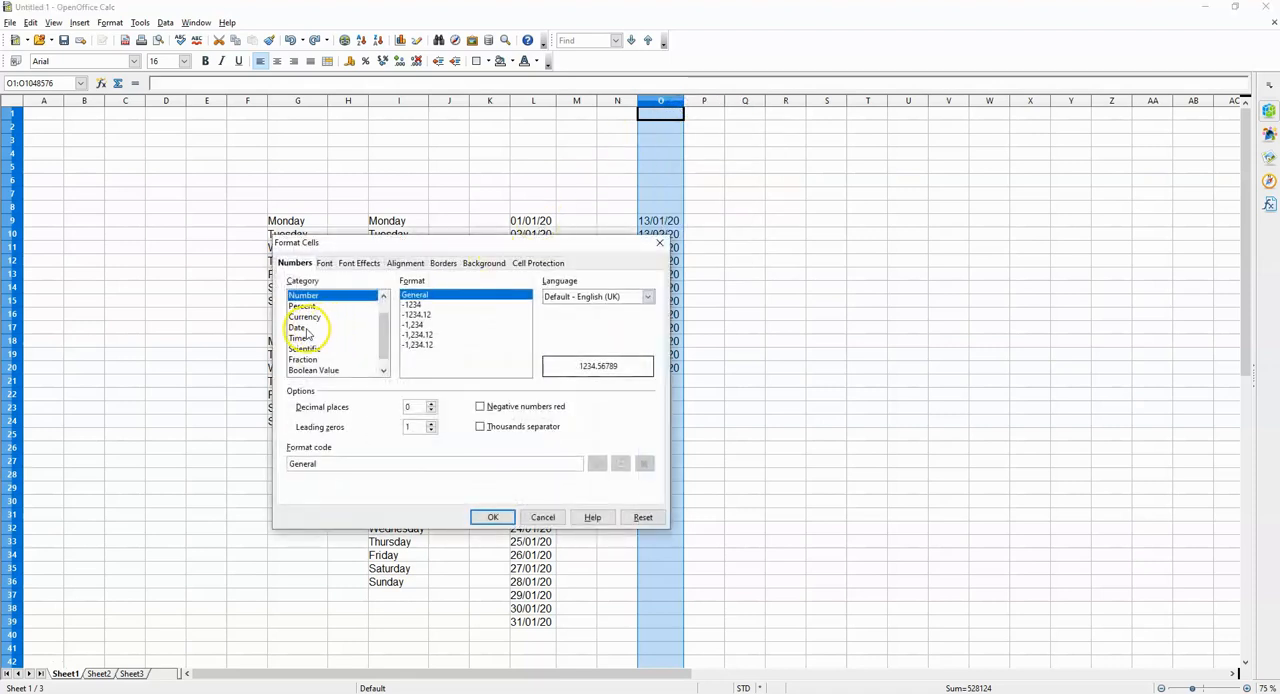
click(300, 328)
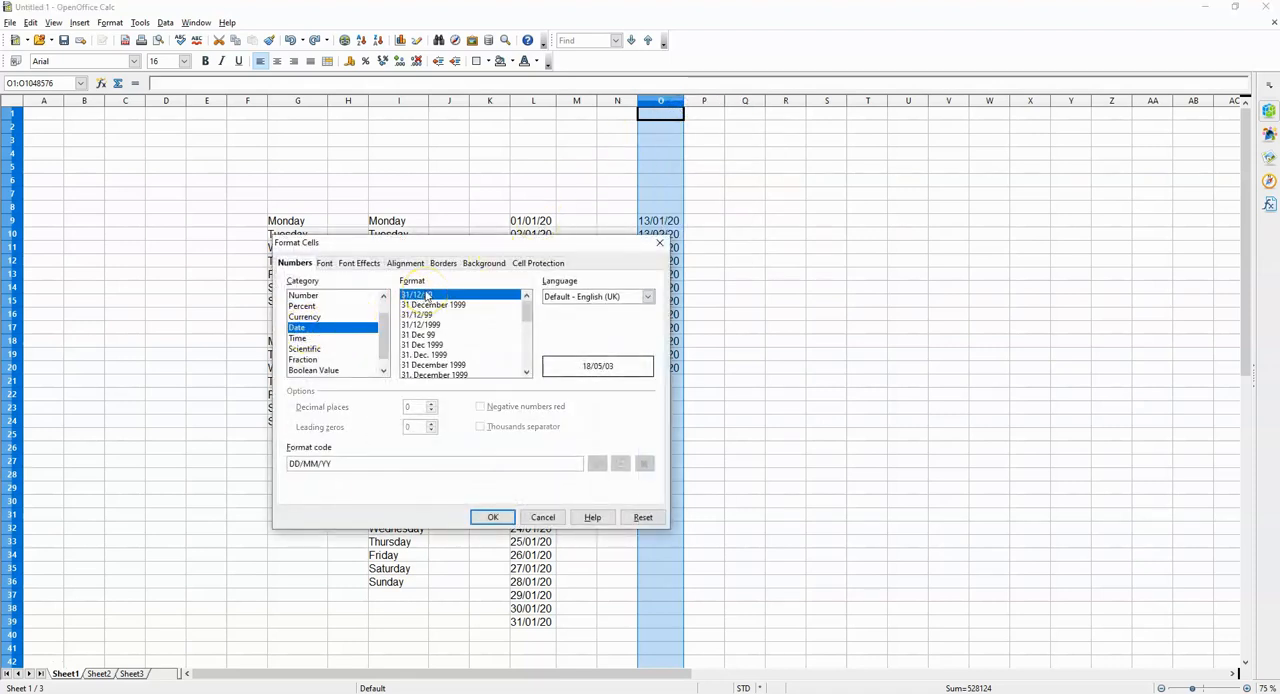
click(493, 518)
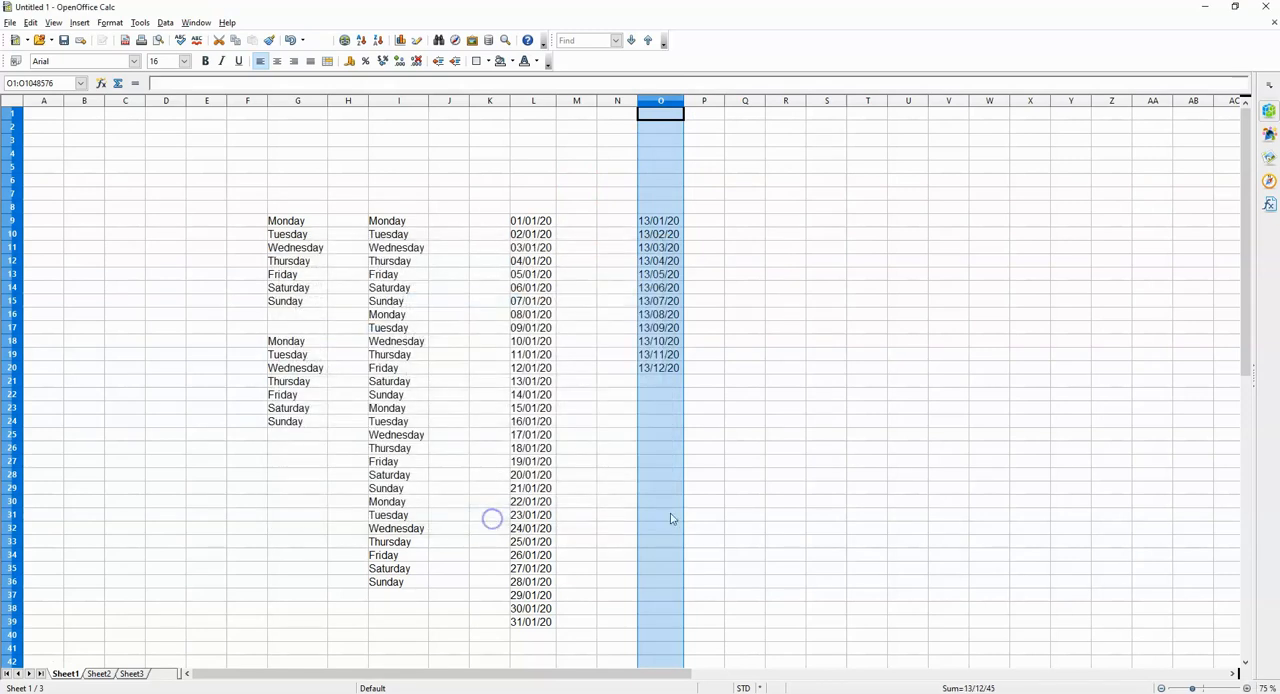
click(745, 394)
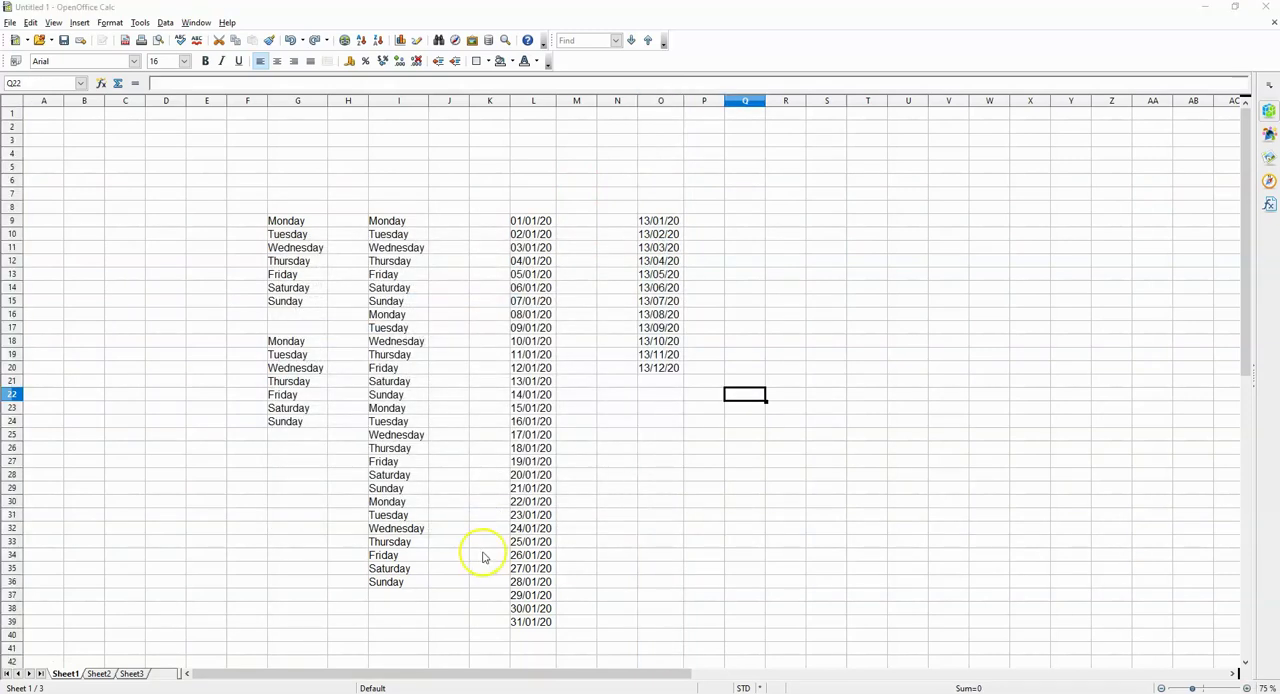
Delete the twelve dates in O9 to O20.
click(660, 220)
shift+click(660, 368)
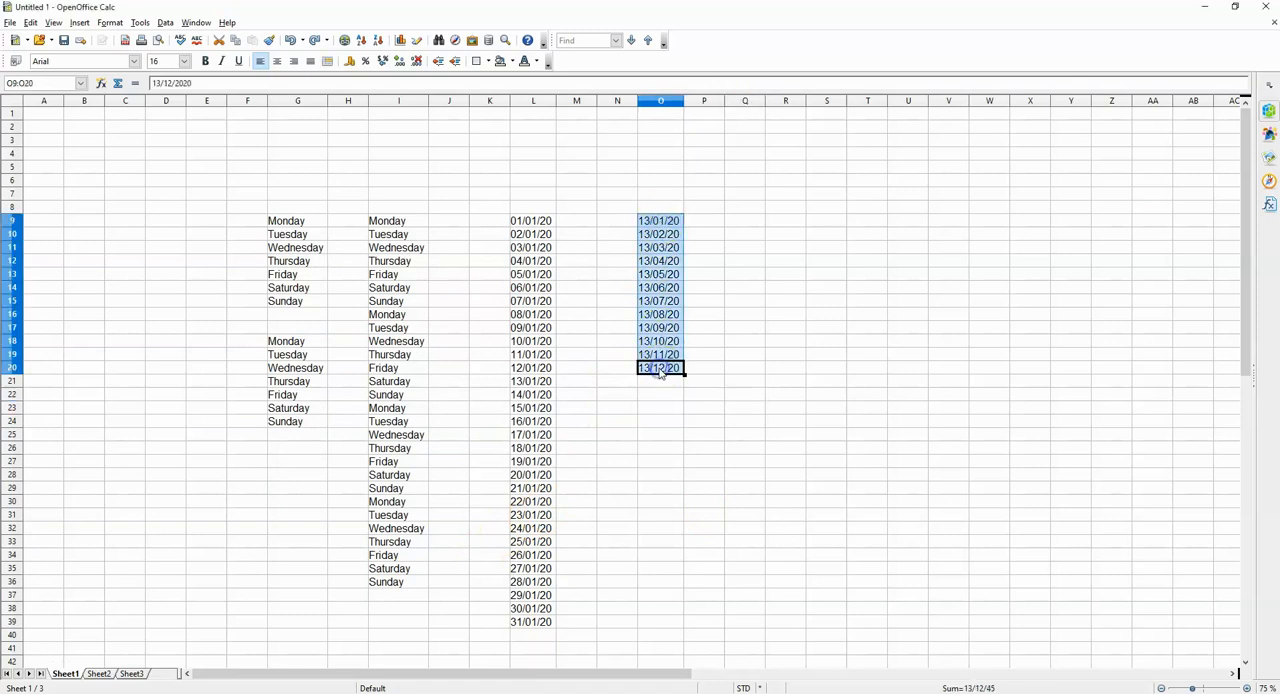
key(Delete)
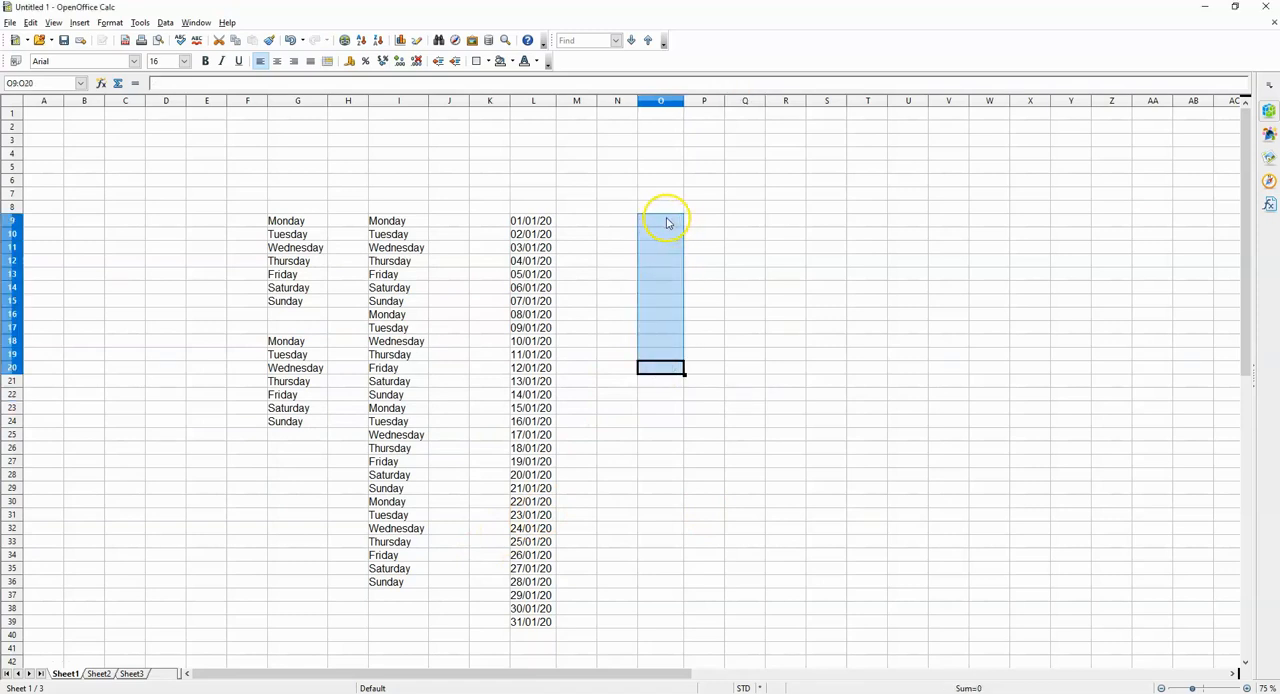
Enter 13/01/20 in O9 and 13/02/20 in O10.
click(667, 222)
double_click(665, 220)
text(13)
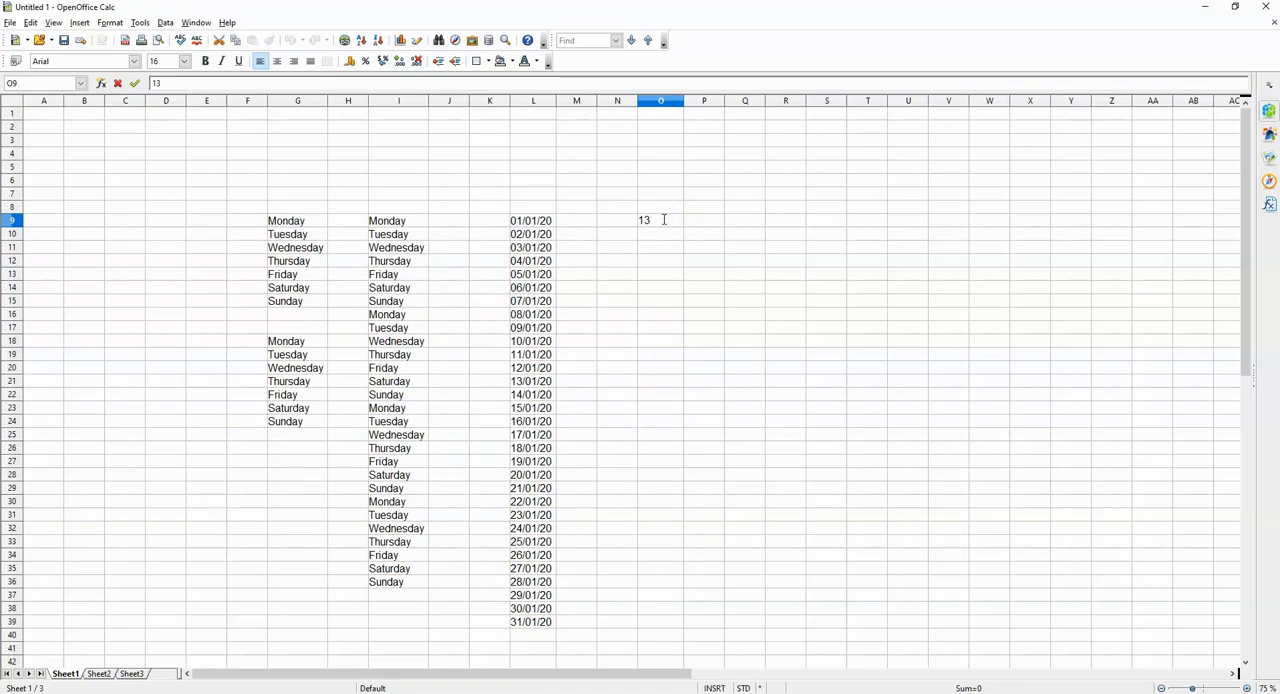
text(/01)
text(/20)
key(Return)
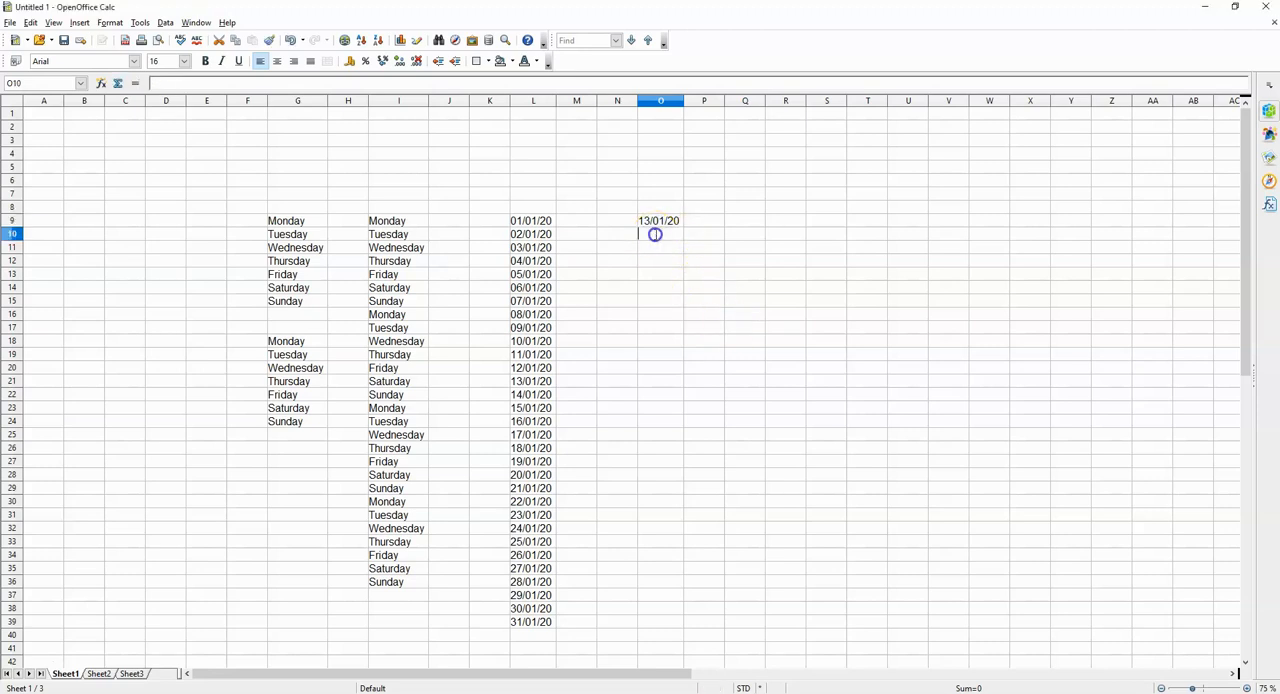
text(13/)
text(02)
text(/20)
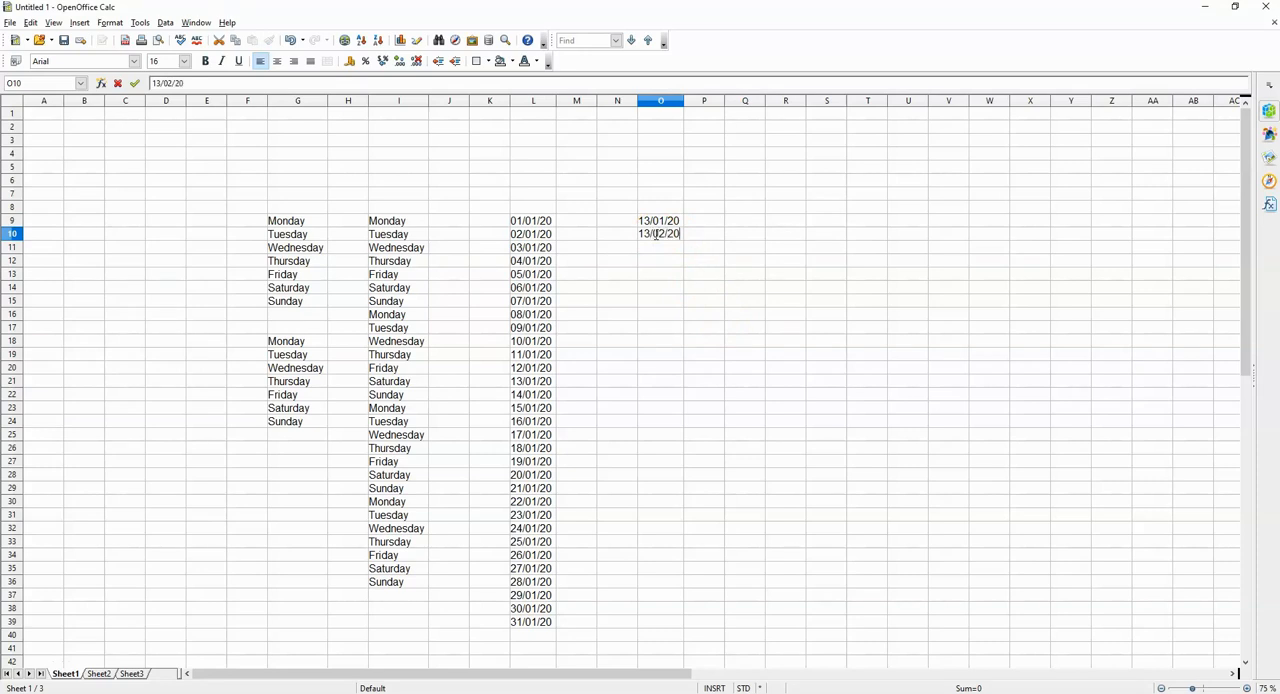
key(Return)
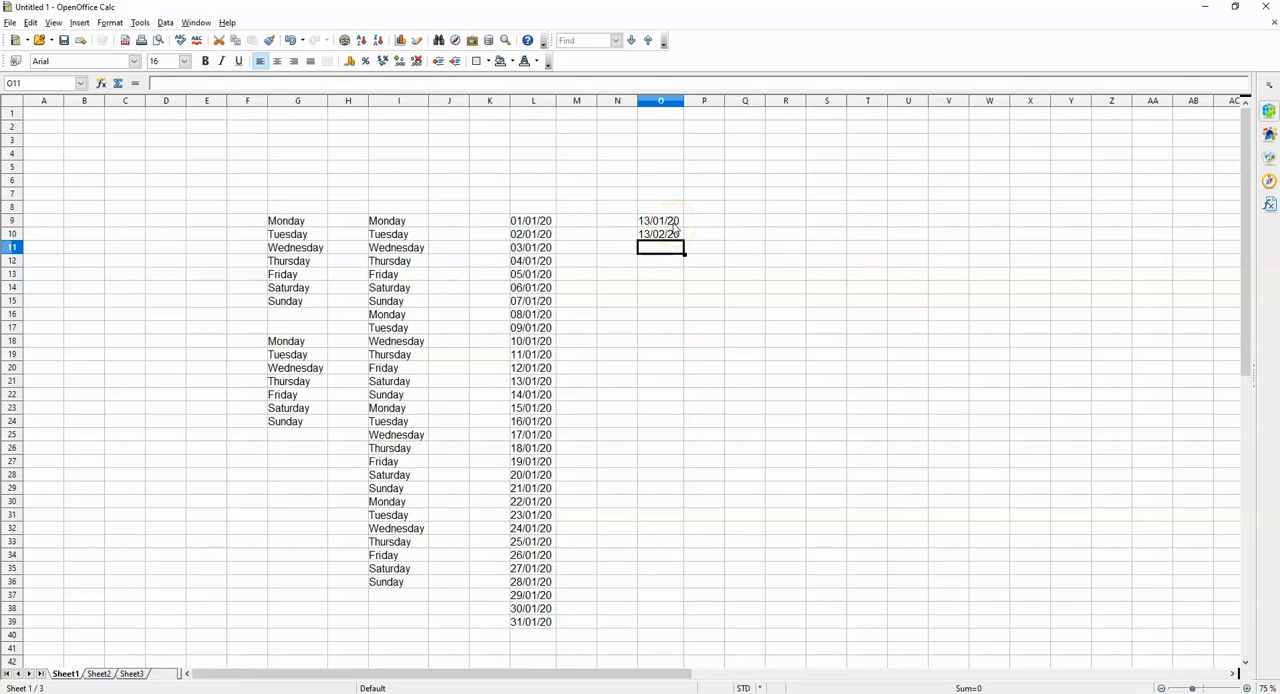
click(745, 314)
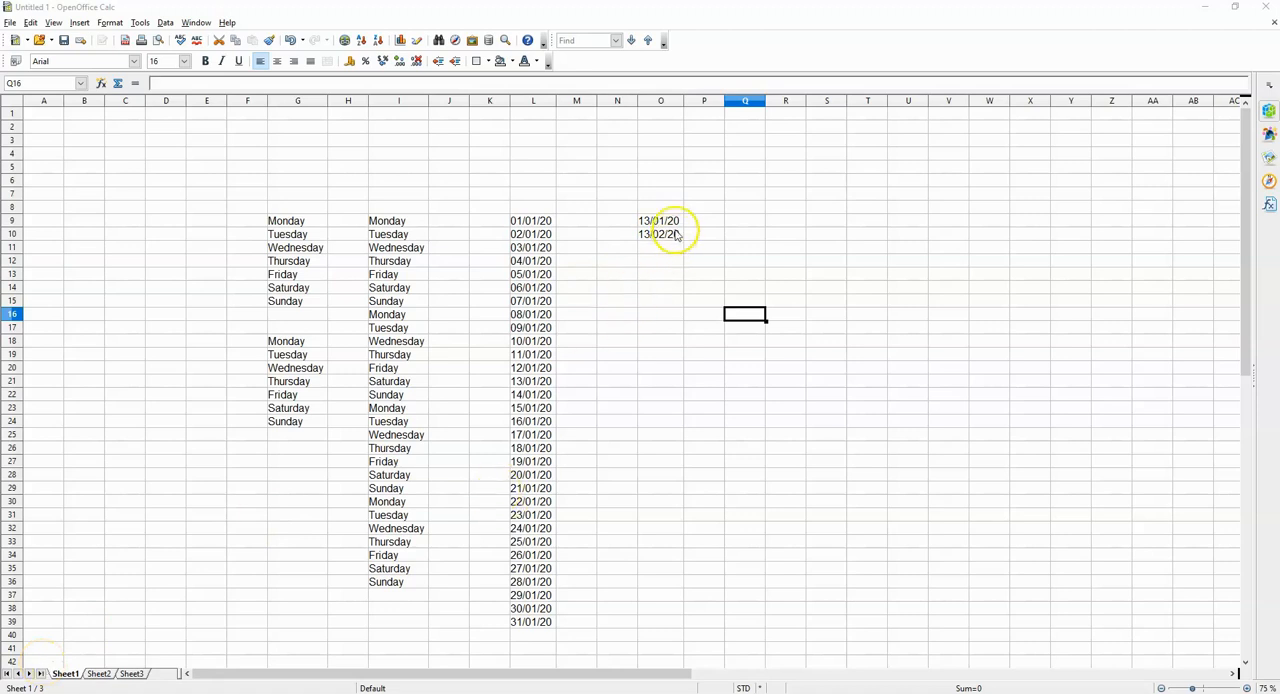
Autofill from O9:O10 down to O20 so the dates run 13/01/20 to 13/12/20.
drag(671, 222, 677, 240)
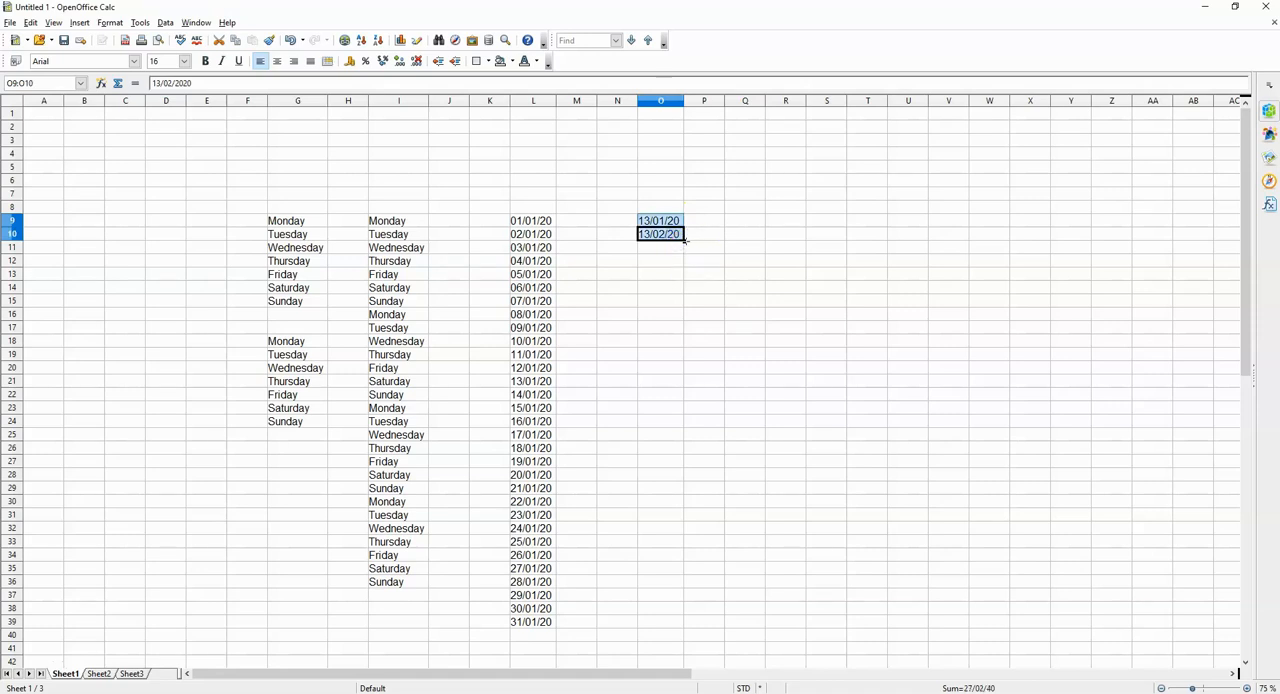
drag(684, 240, 683, 264)
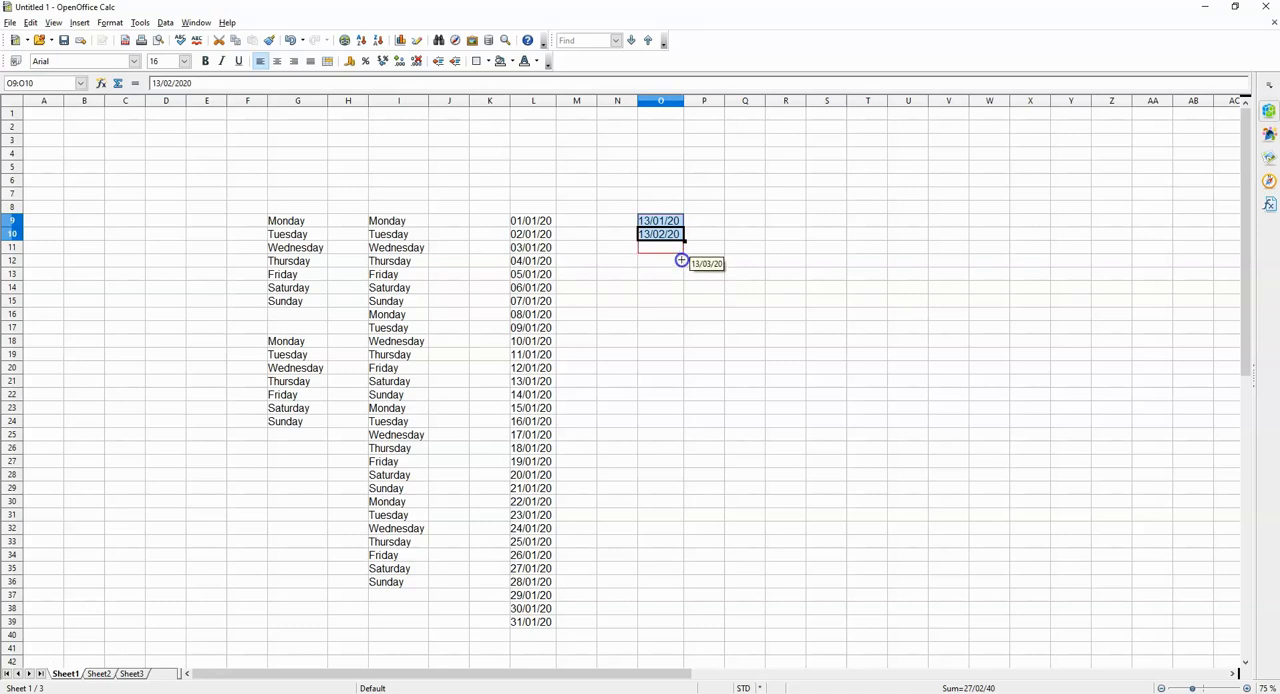
drag(683, 264, 674, 356)
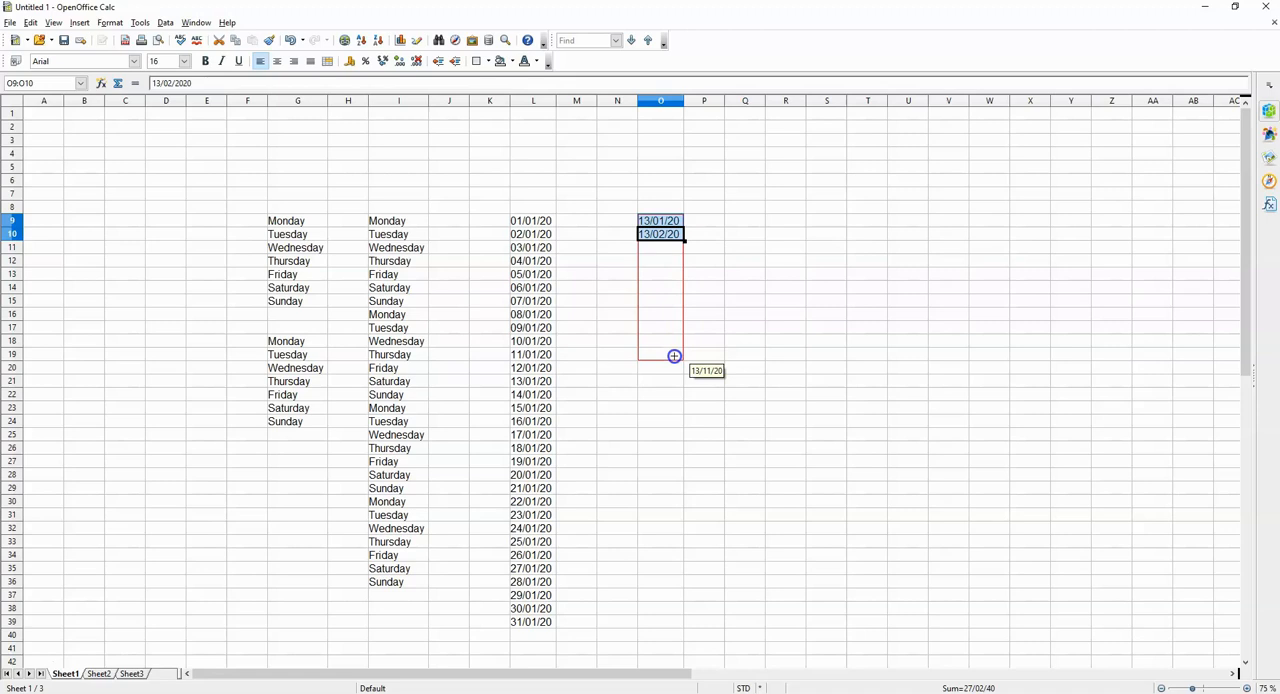
drag(674, 356, 674, 369)
click(718, 340)
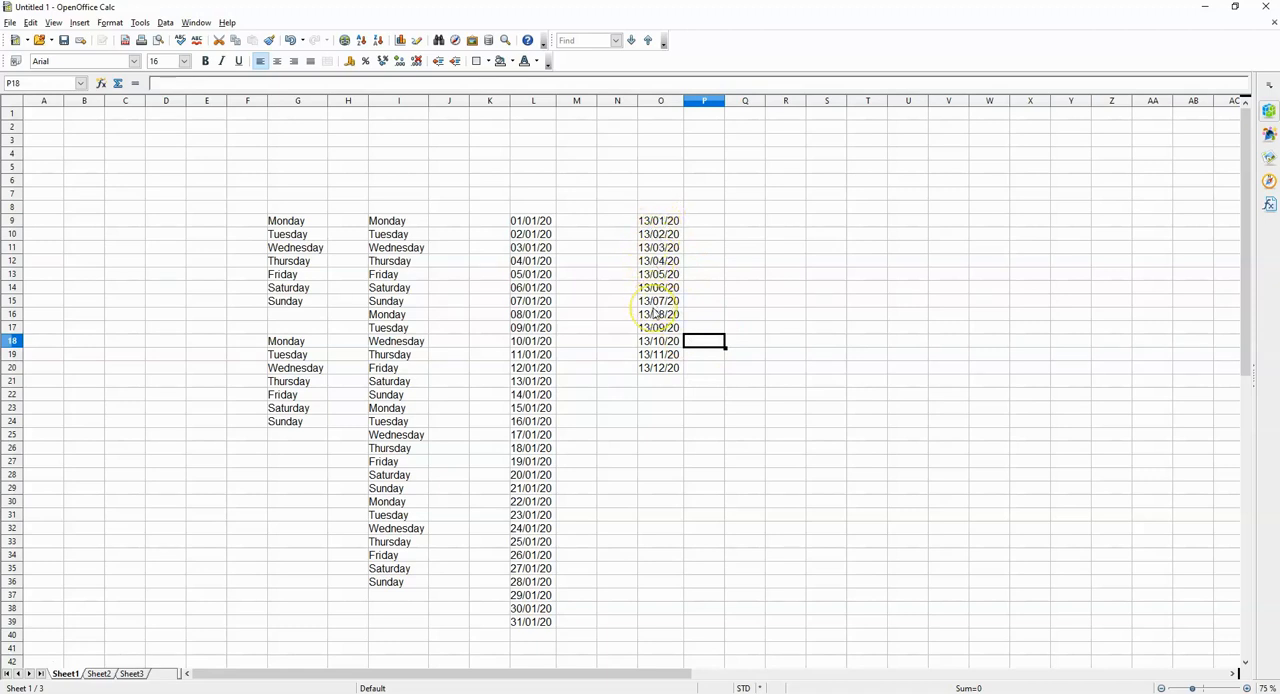
Deselect to an empty cell, leaving column O's 13/01/20–13/12/20 series intact, before switching to the browser.
click(927, 450)
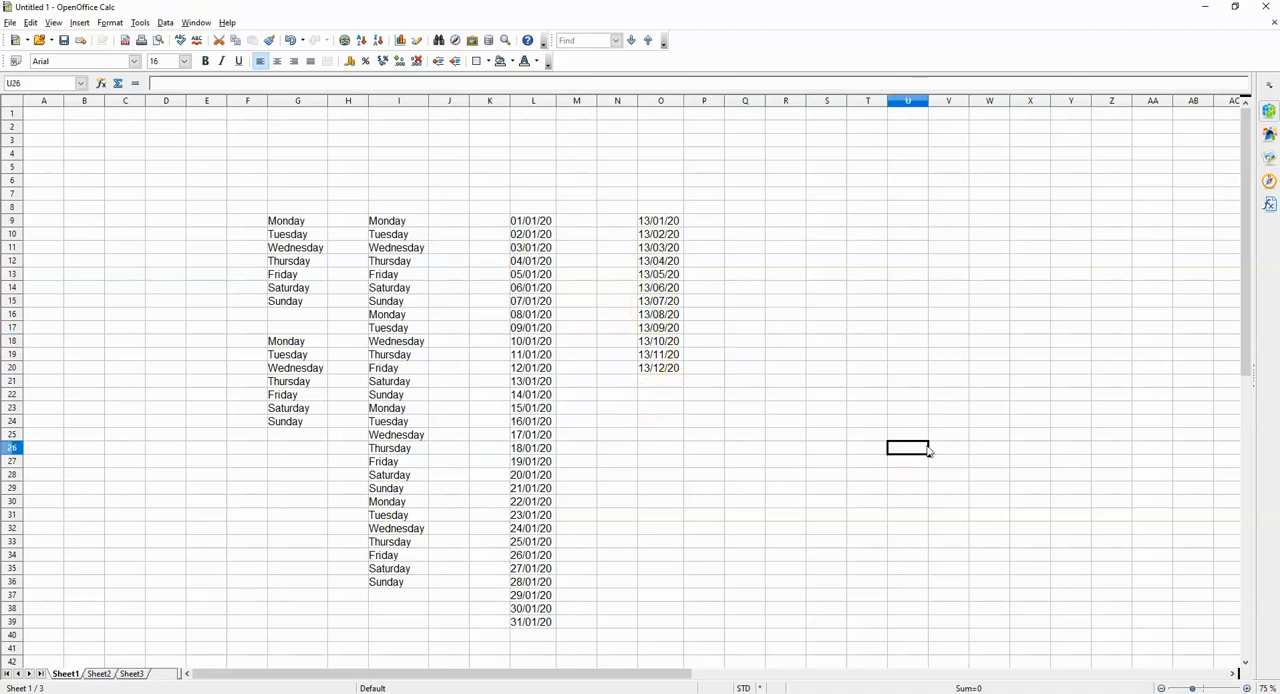